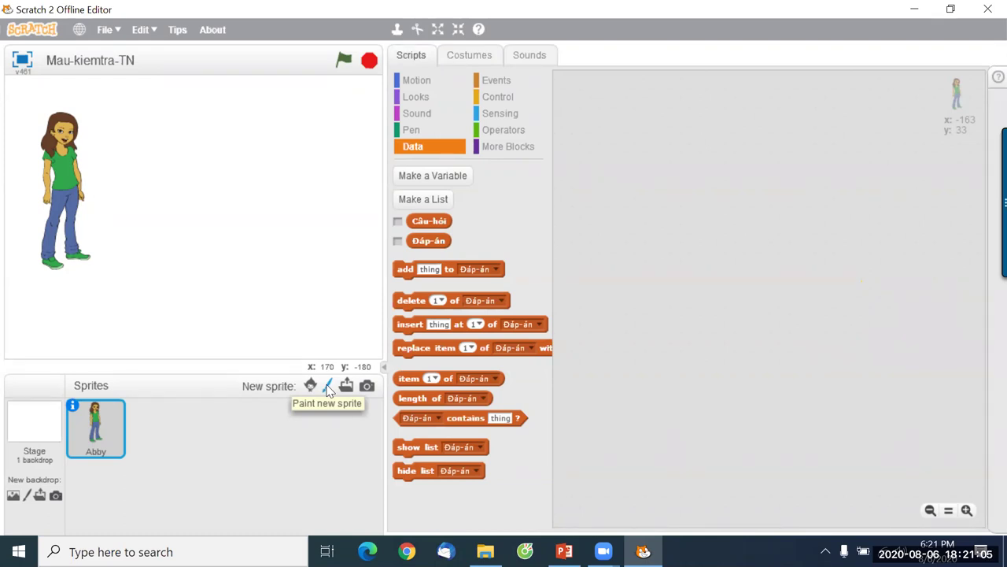
Paint a new sprite in vector mode with a filled dark red rectangle of about 100x52
click(328, 386)
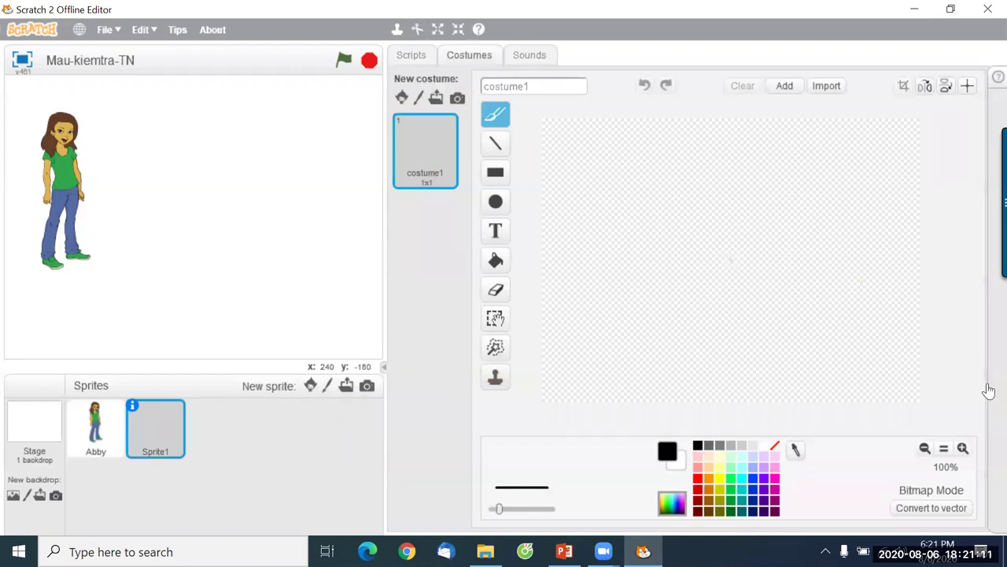
click(948, 510)
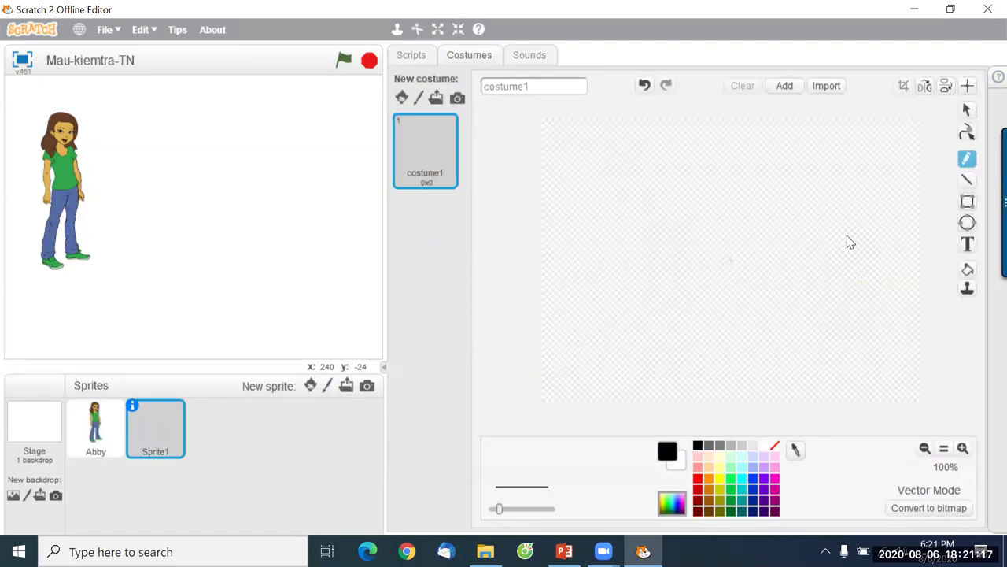
click(968, 204)
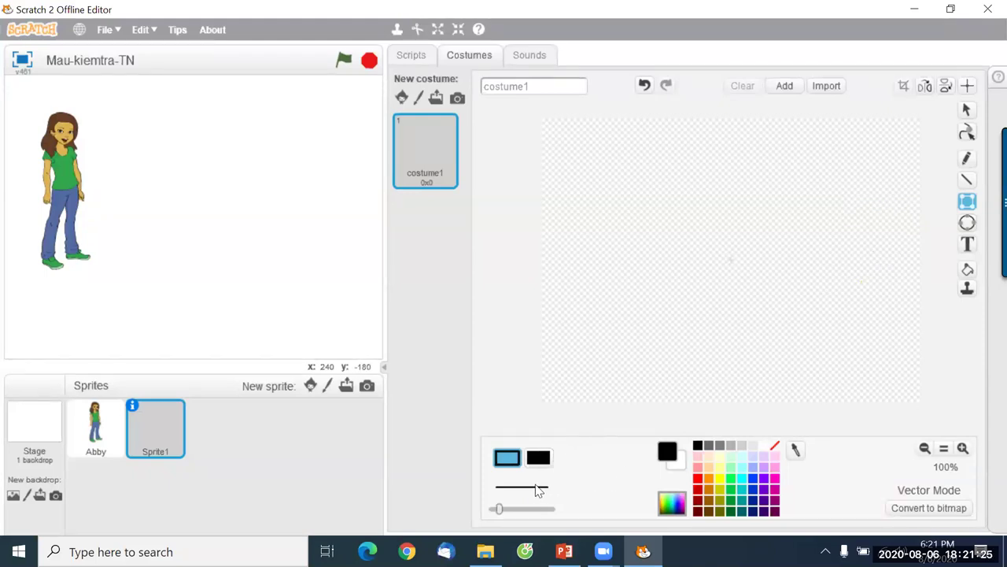
click(537, 459)
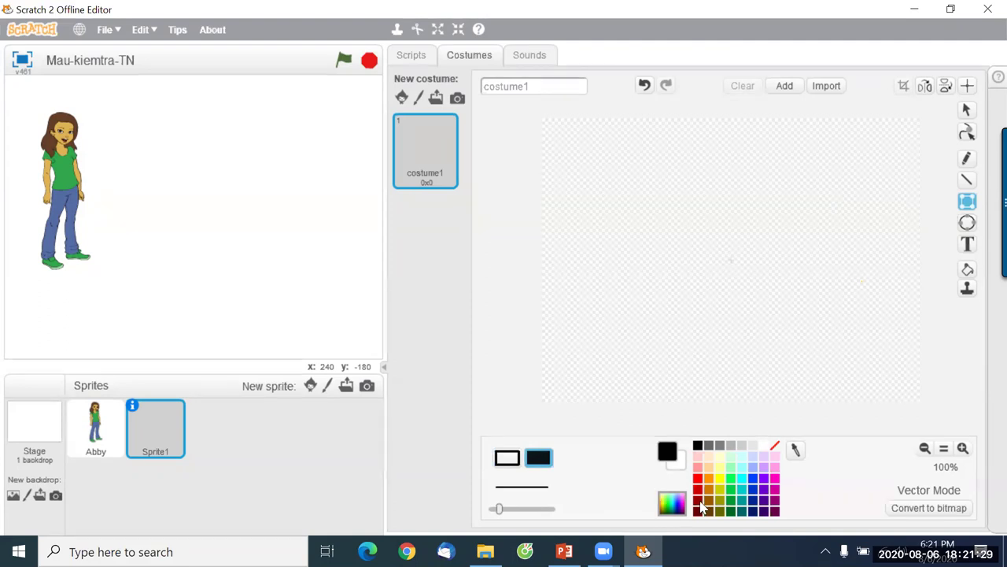
click(700, 504)
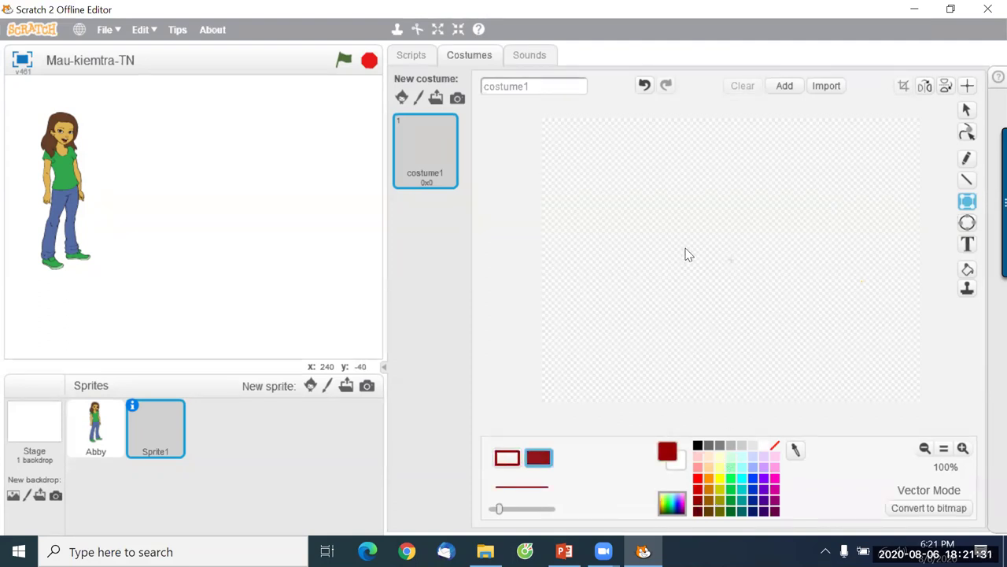
drag(685, 249, 764, 290)
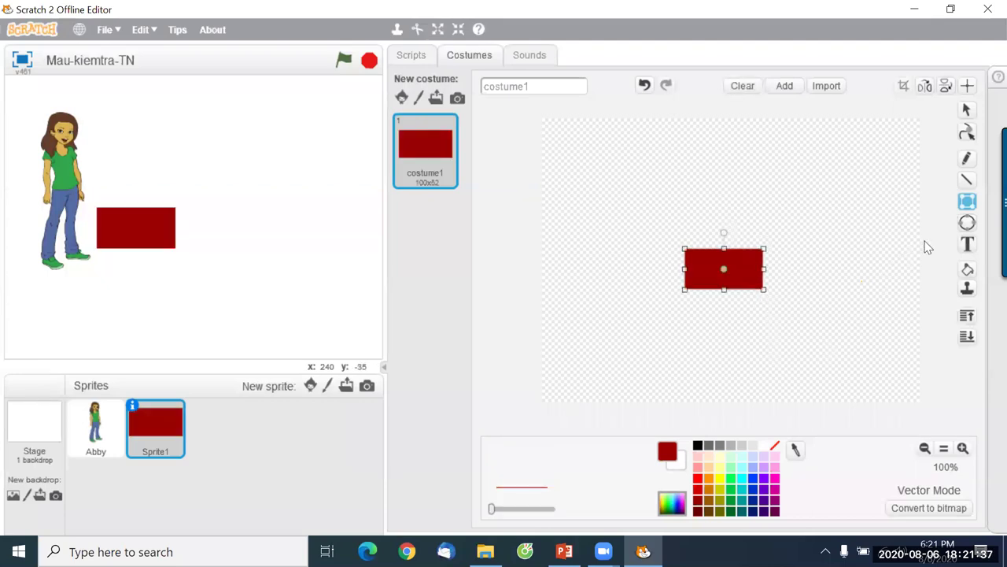
Add a white letter A on the red rectangle and enlarge it to about the rectangle's height
click(967, 245)
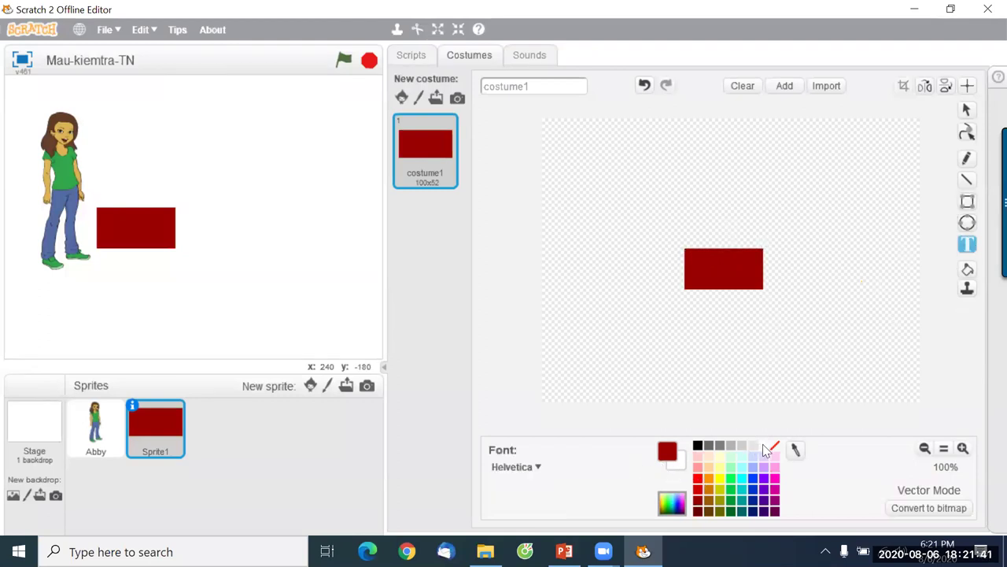
click(763, 445)
click(718, 272)
text(A)
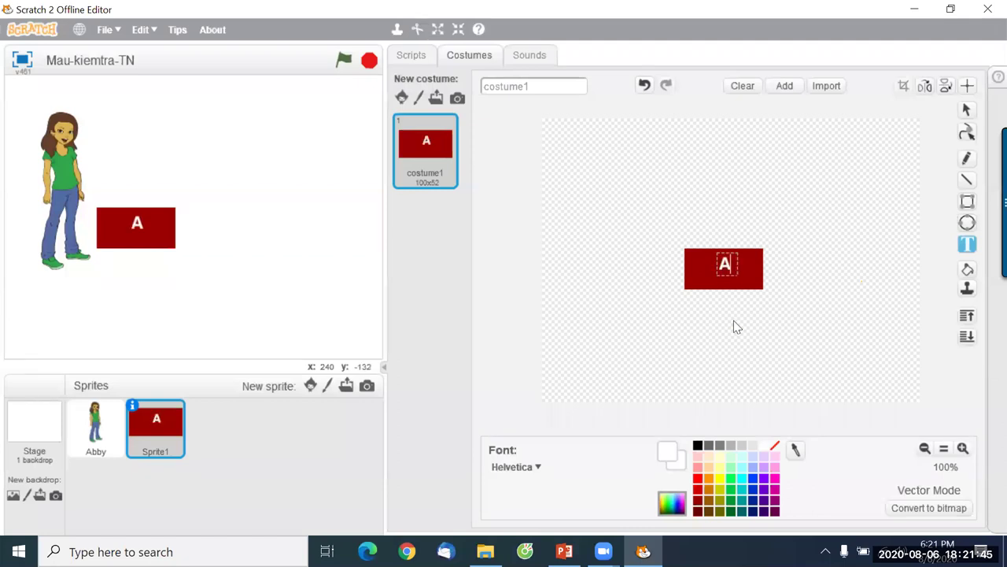
click(967, 110)
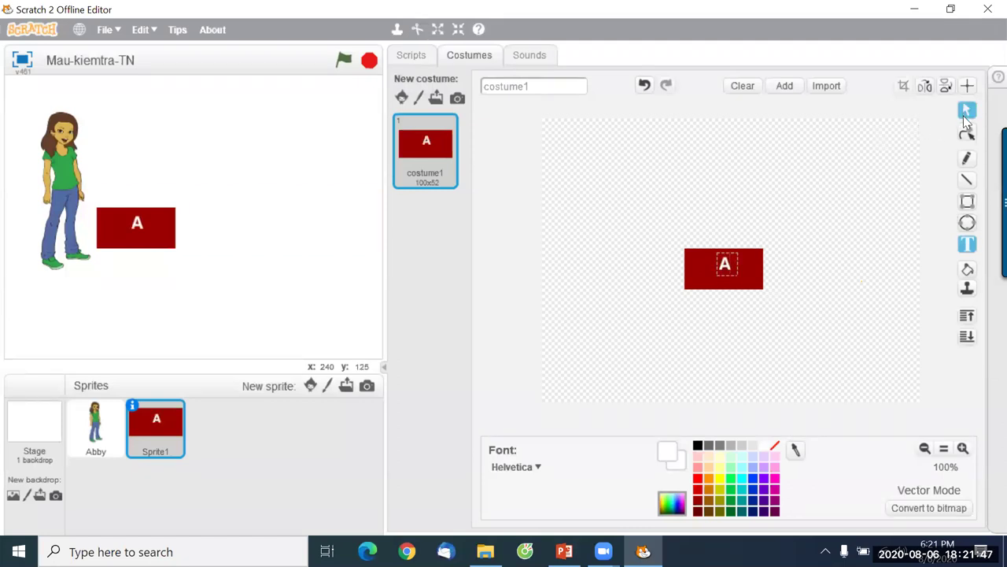
click(732, 267)
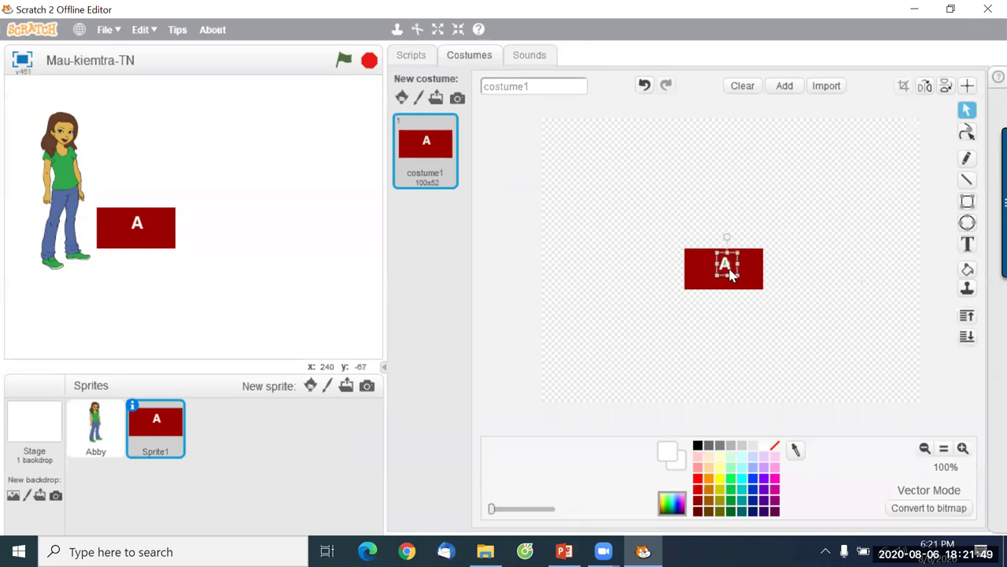
mouse_move(737, 274)
mouse_down()
mouse_move(758, 299)
mouse_move(731, 274)
mouse_up()
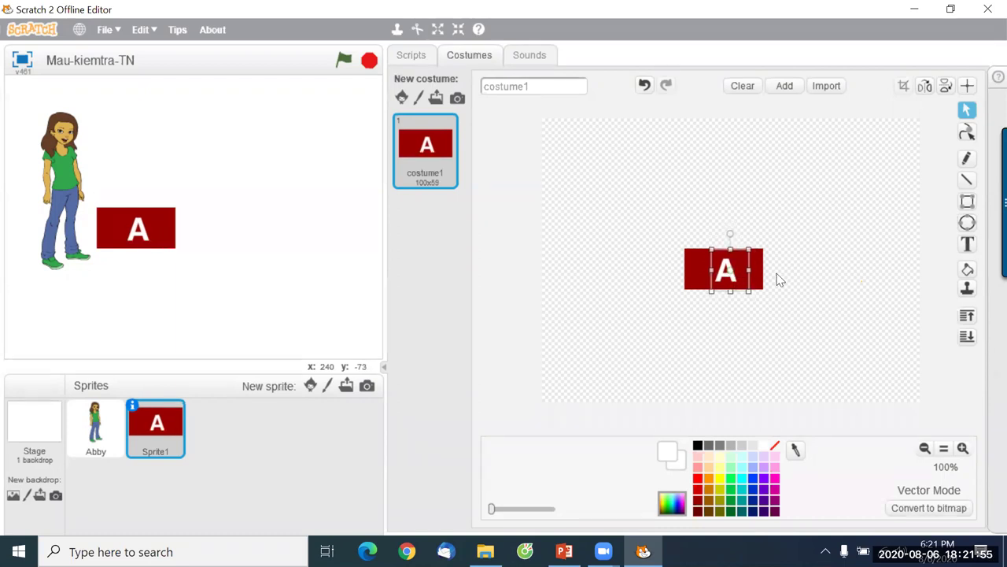
click(797, 276)
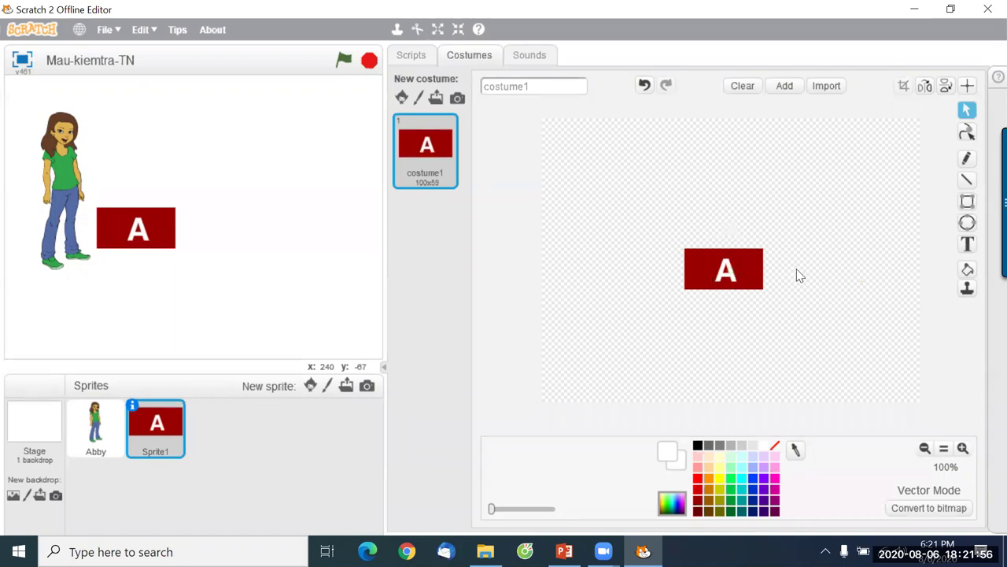
Set the costume center on the middle of the rectangle and rename the costume 1
click(968, 85)
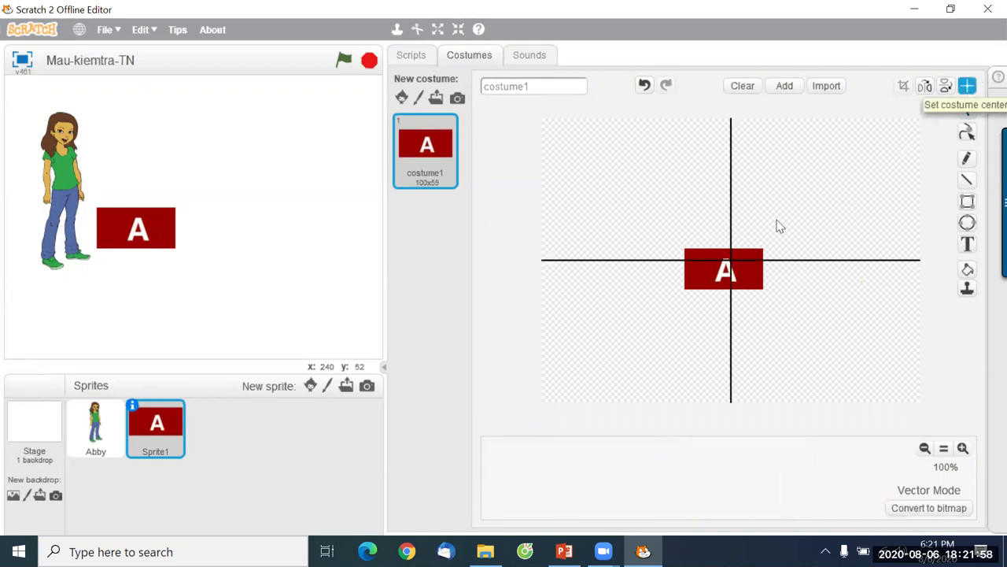
click(727, 272)
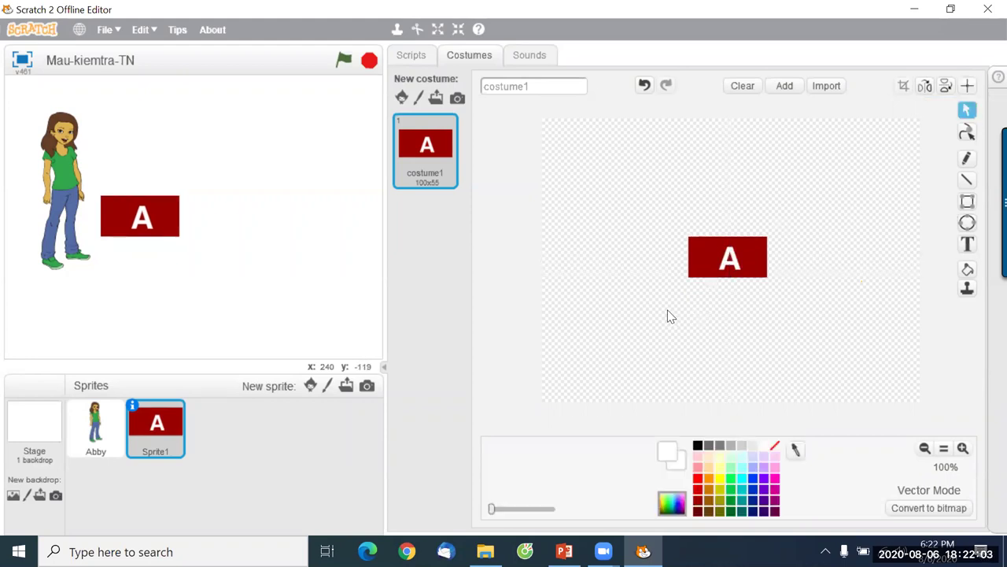
click(538, 87)
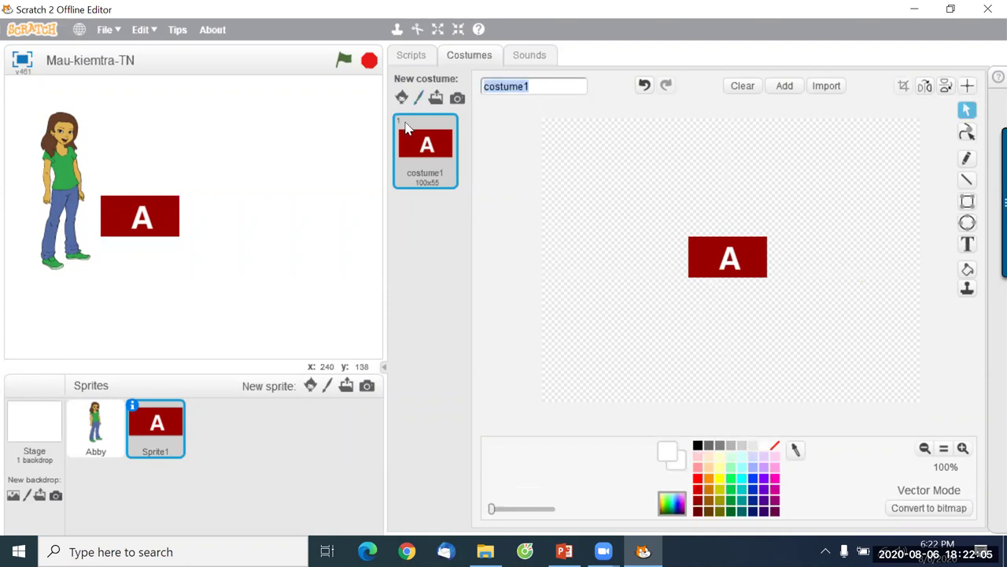
text(1)
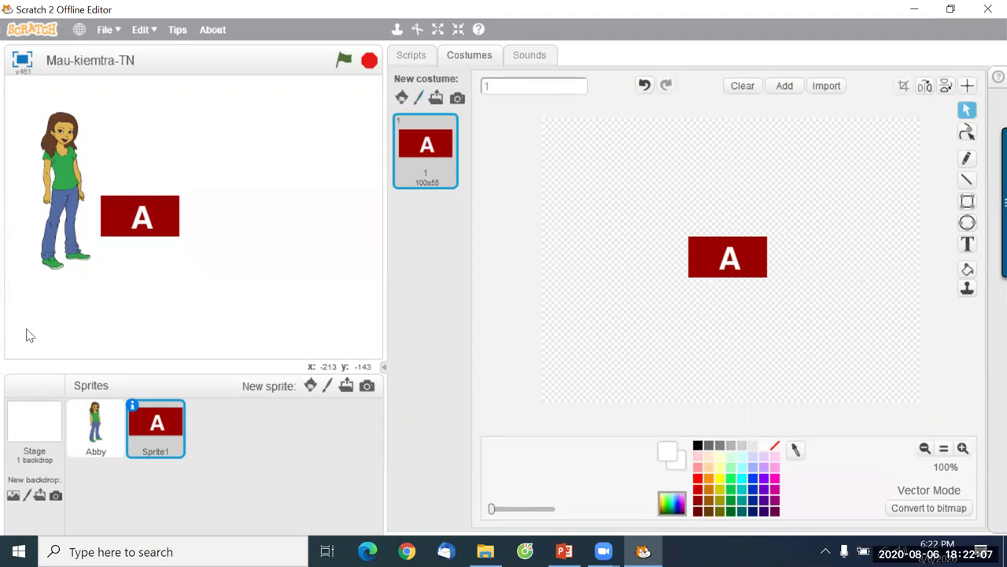
Rename the red button sprite Nút A
click(133, 405)
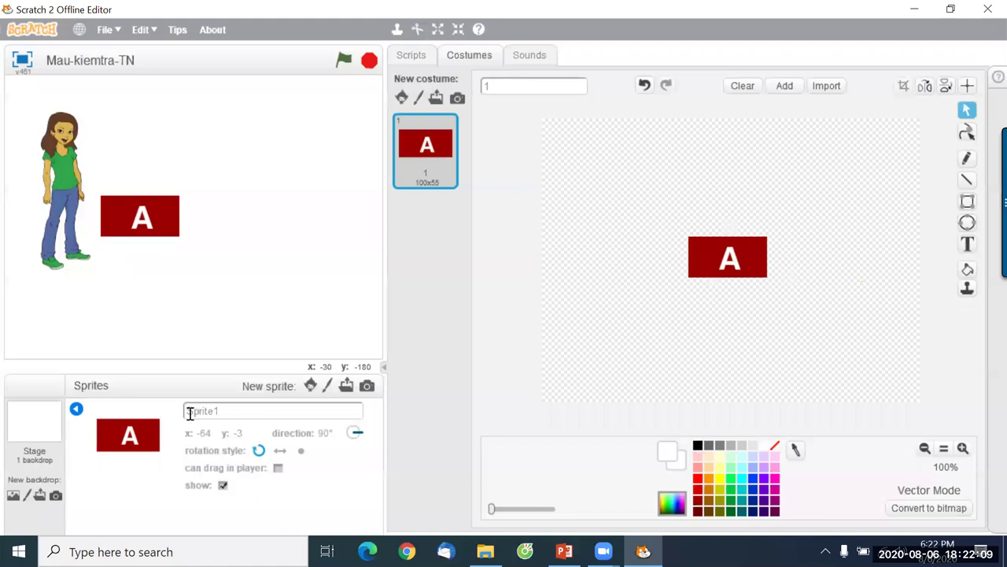
click(231, 415)
text(Nut)
click(76, 409)
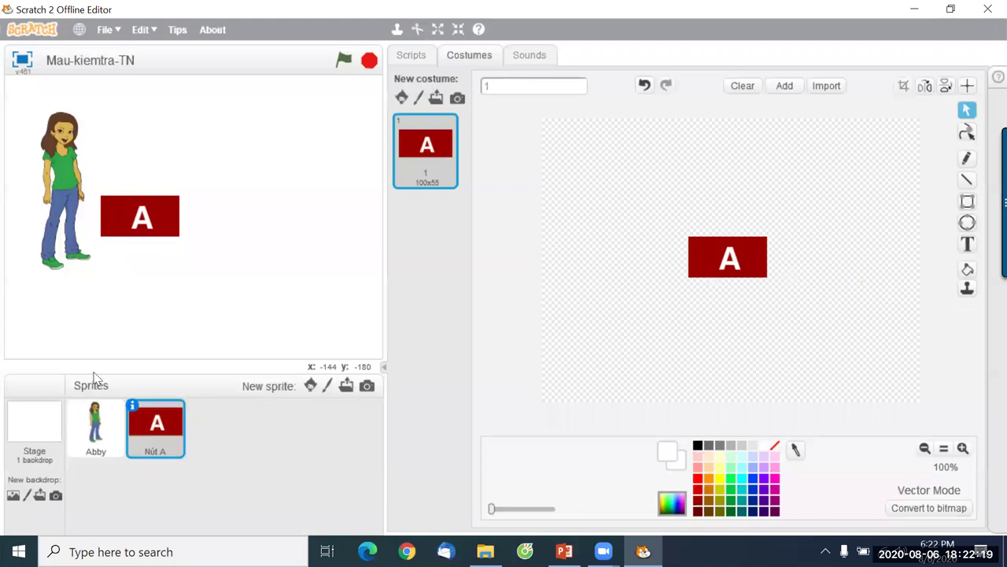
Place the A button in the stage's lower-left corner below the girl, then check the button layout on the PowerPoint slide and return to Scratch
drag(157, 231, 68, 346)
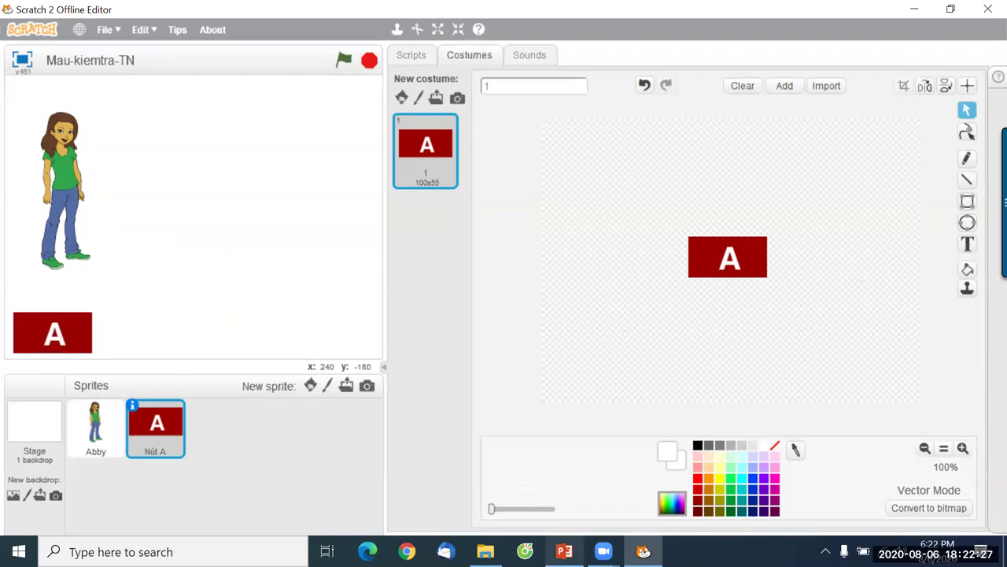
click(564, 551)
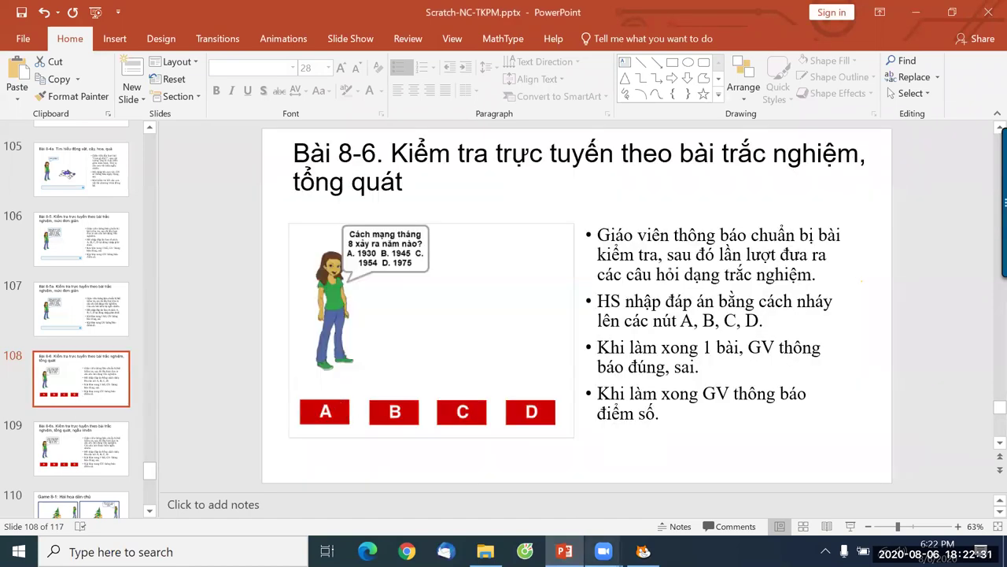
click(643, 551)
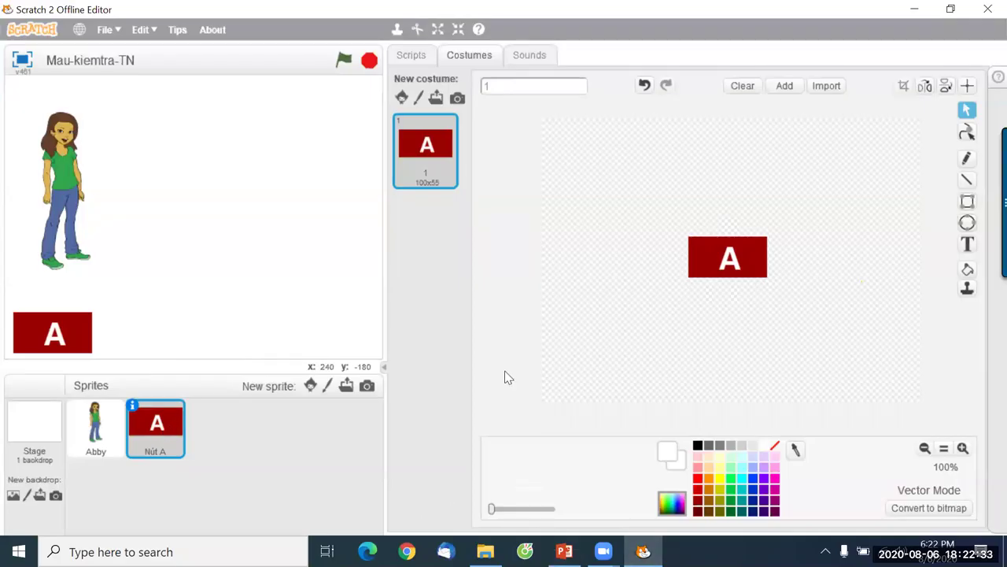
Duplicate the Nút A sprite and rename the copy Nút B
right_click(158, 426)
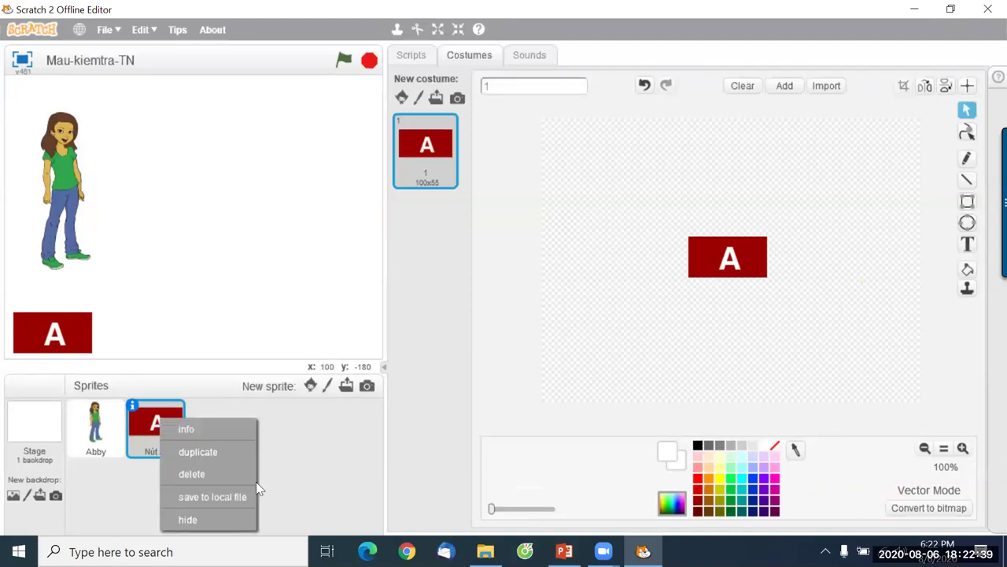
click(217, 453)
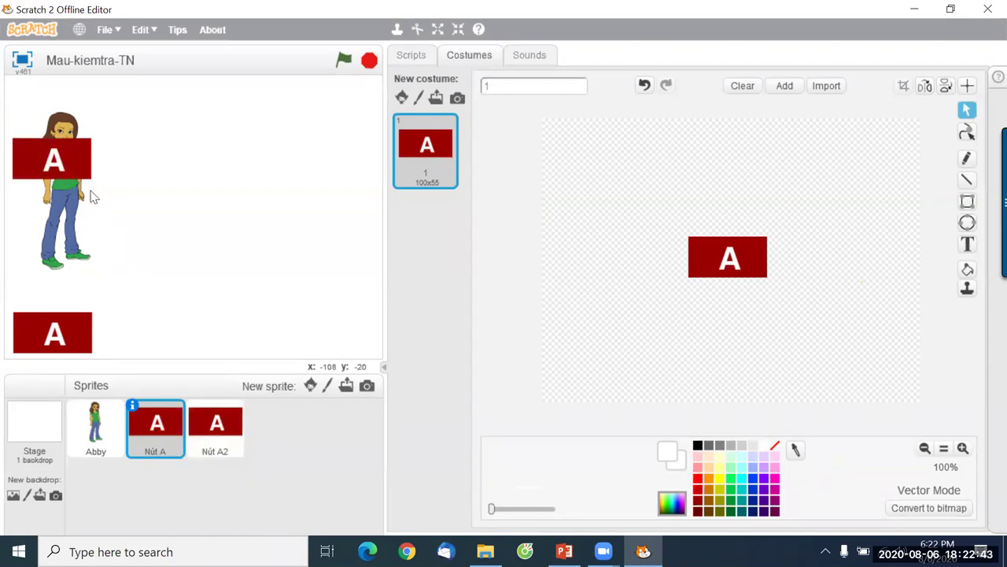
click(214, 426)
click(192, 406)
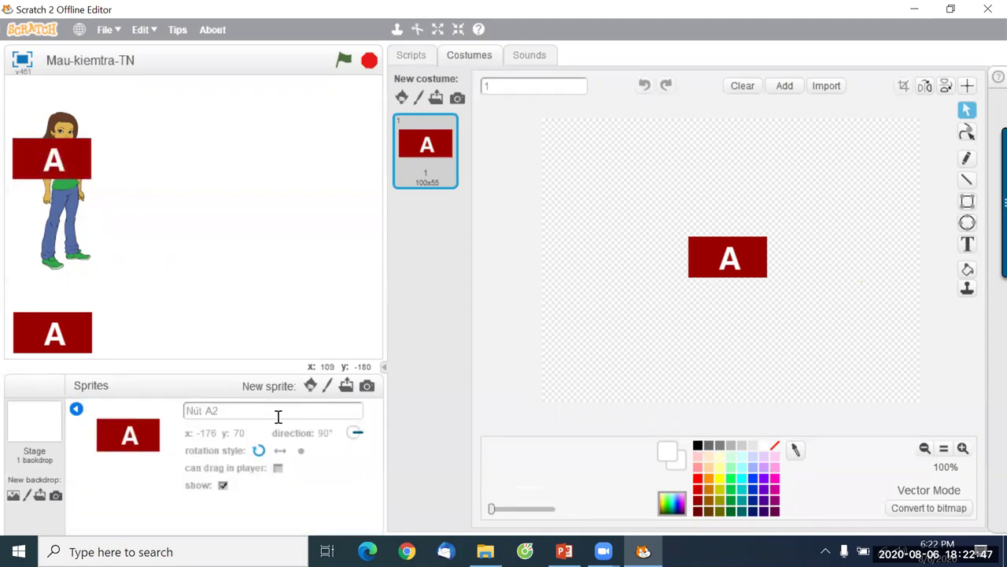
click(233, 410)
text(B)
Change the letter on the Nút B costume to B and place the button beside A along the stage's lower edge
click(968, 245)
click(732, 262)
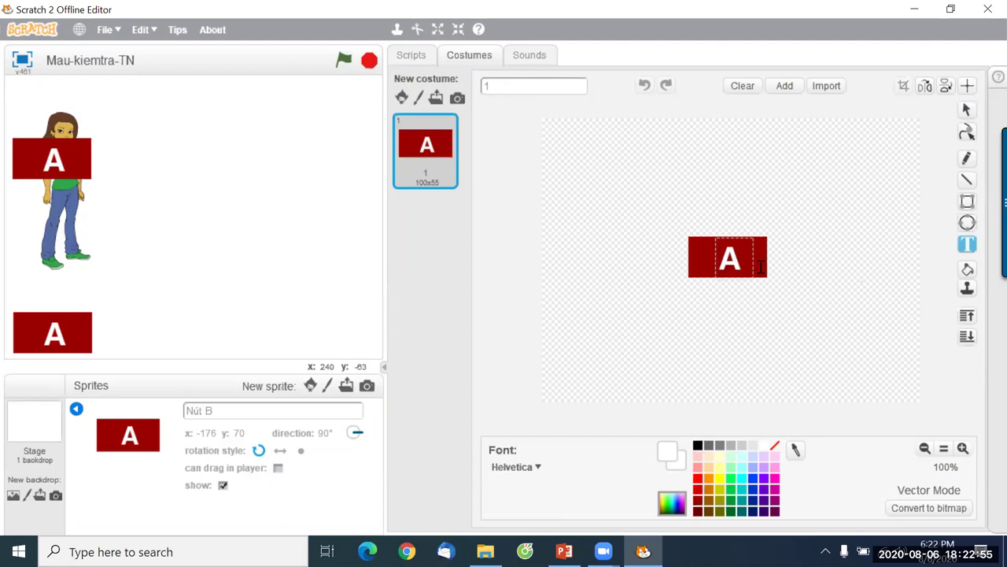
key(ctrl+a)
text(B)
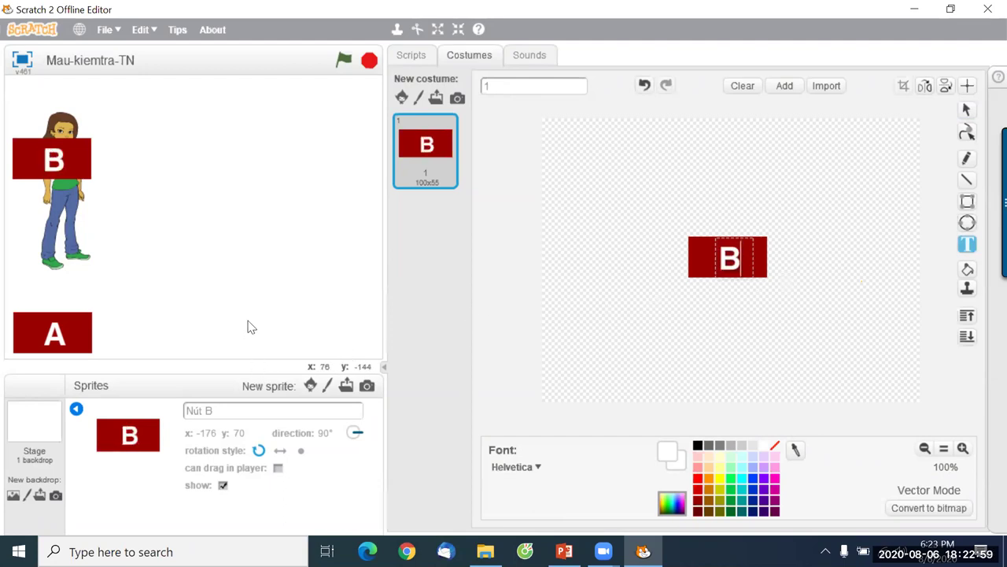
drag(69, 173, 162, 341)
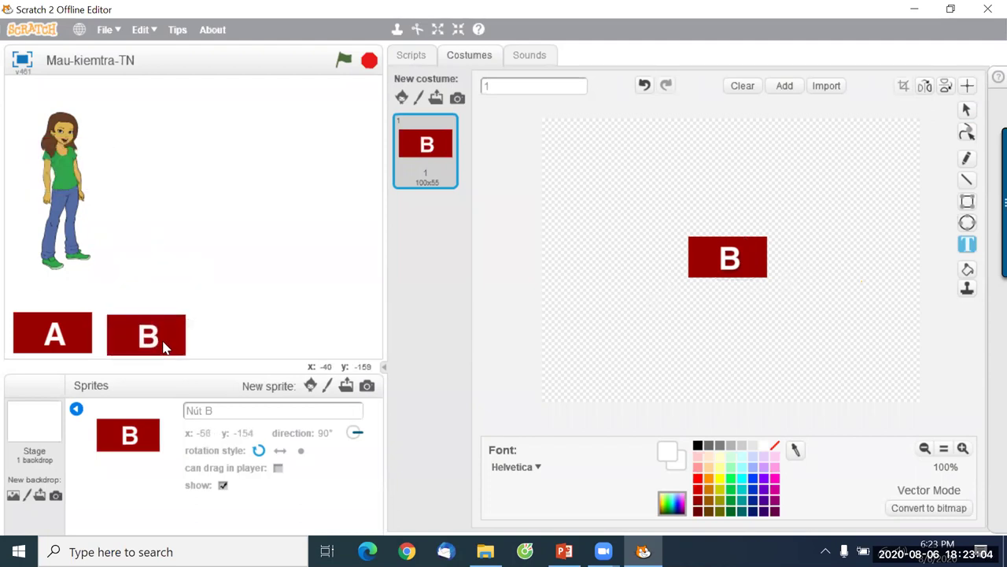
click(76, 408)
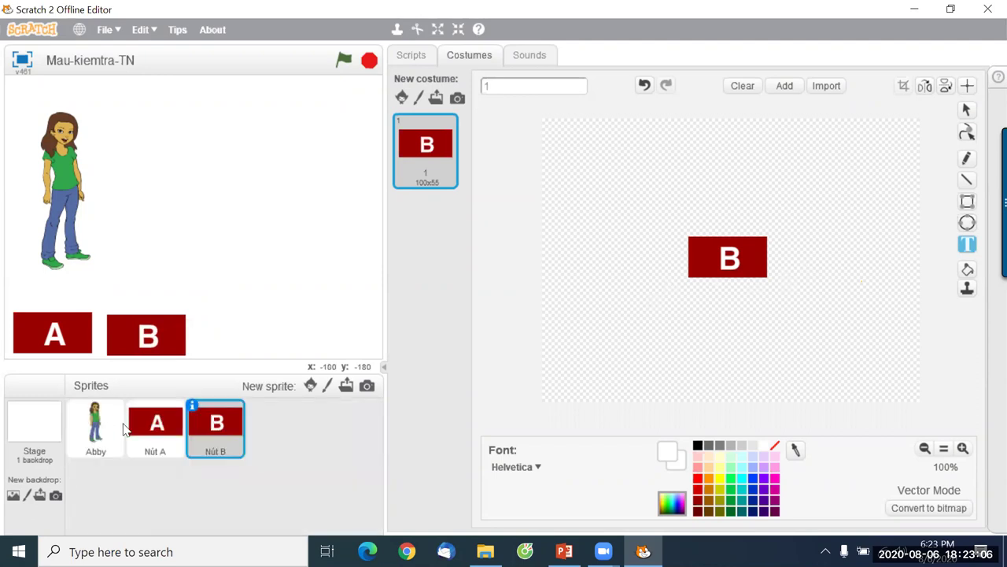
Duplicate the Nút B sprite and select the copy for editing
right_click(213, 429)
click(258, 453)
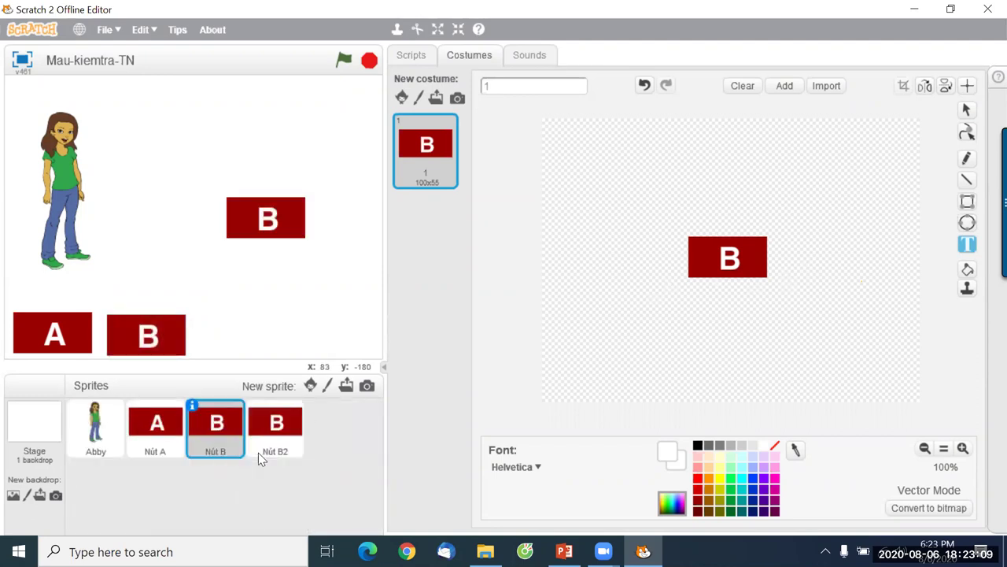
click(277, 425)
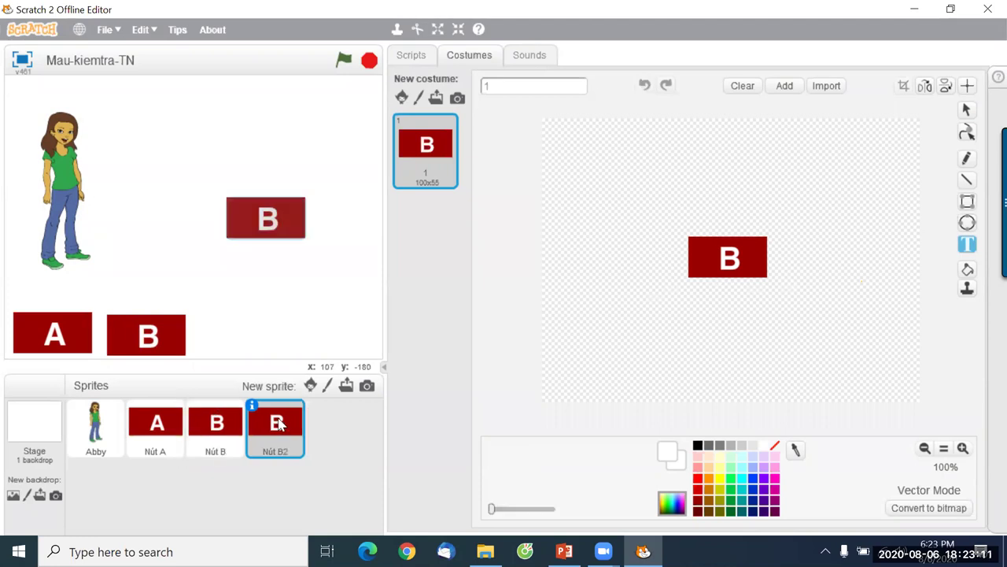
Change the copied button's letter to C and place it after the B button along the stage's lower edge
mouse_move(997, 228)
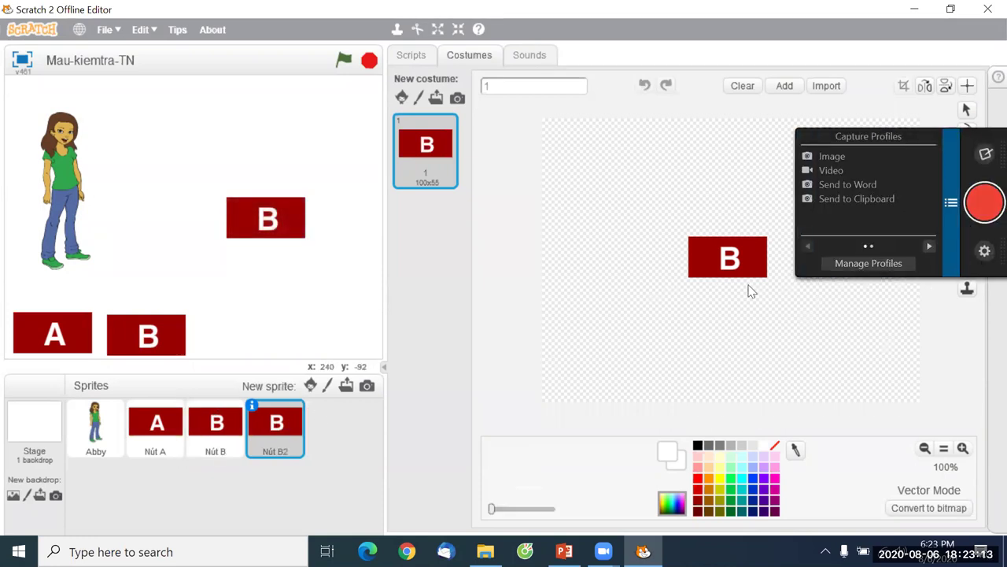
click(729, 262)
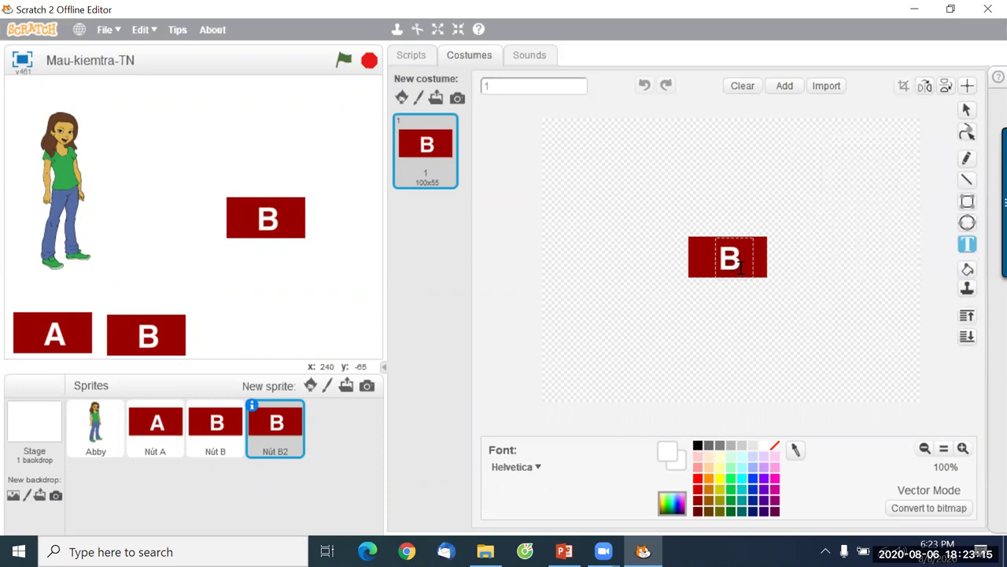
double_click(740, 267)
text(C)
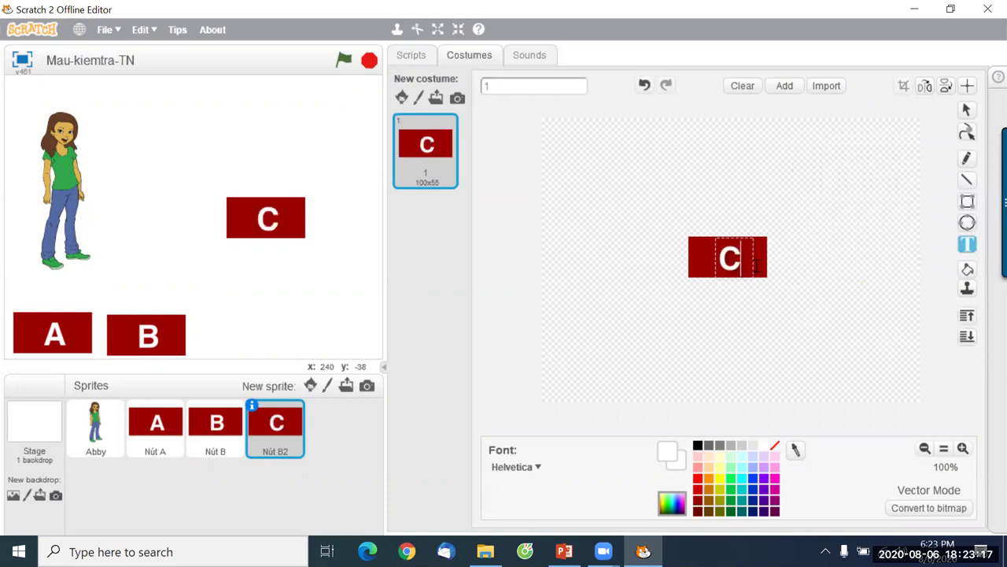
click(652, 285)
drag(286, 228, 267, 351)
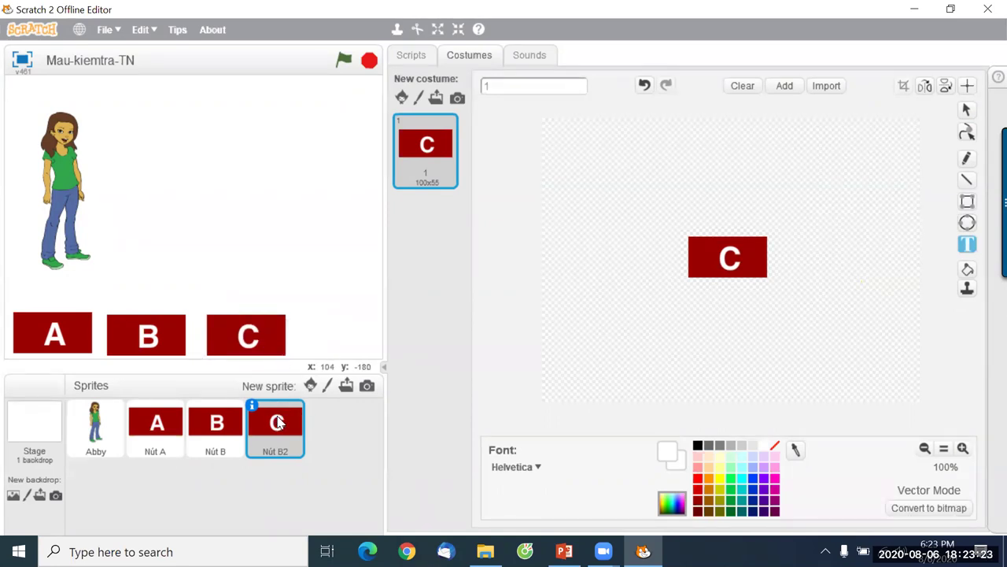
Duplicate the C button sprite
right_click(281, 423)
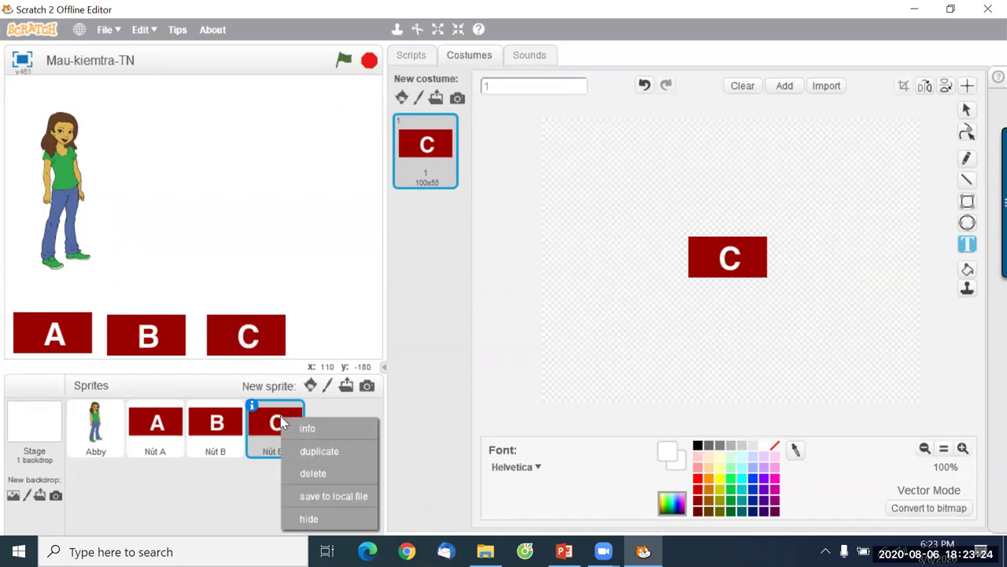
click(330, 451)
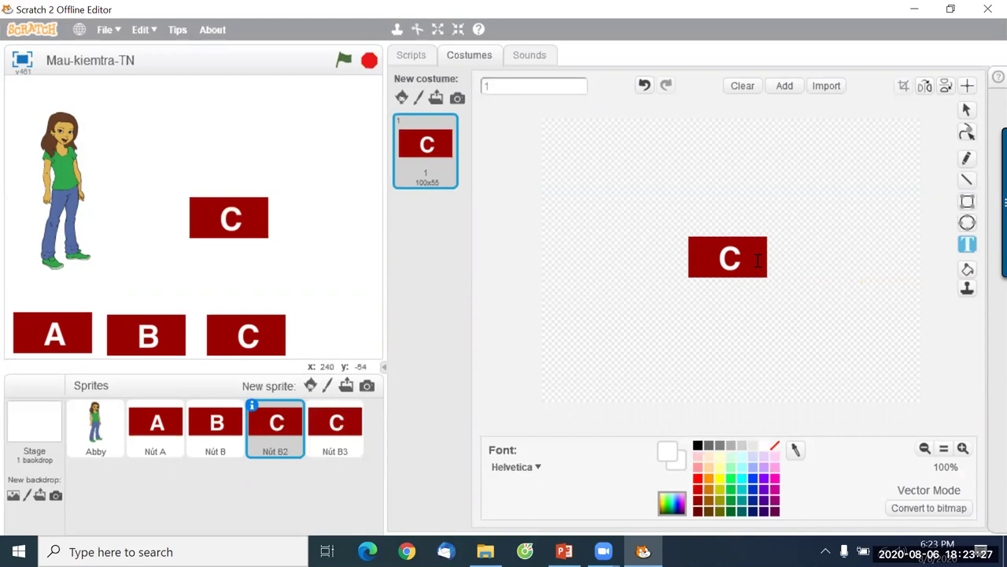
click(729, 262)
key(ctrl+a)
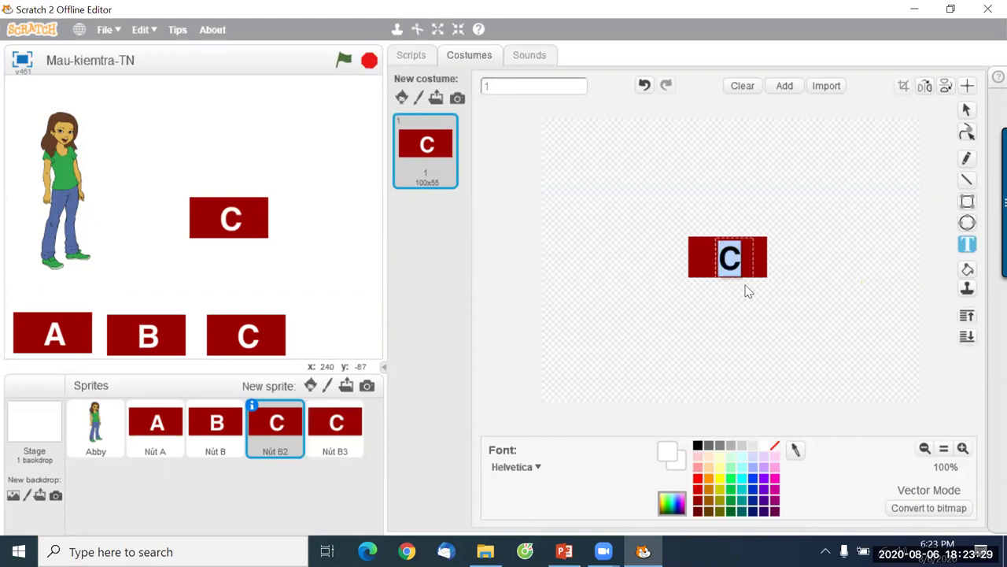
text(D)
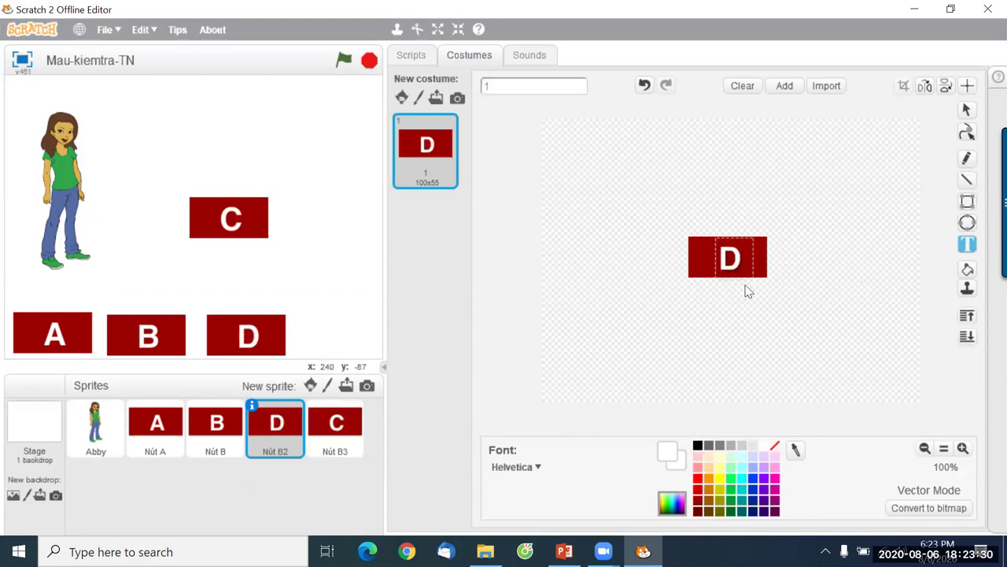
click(638, 268)
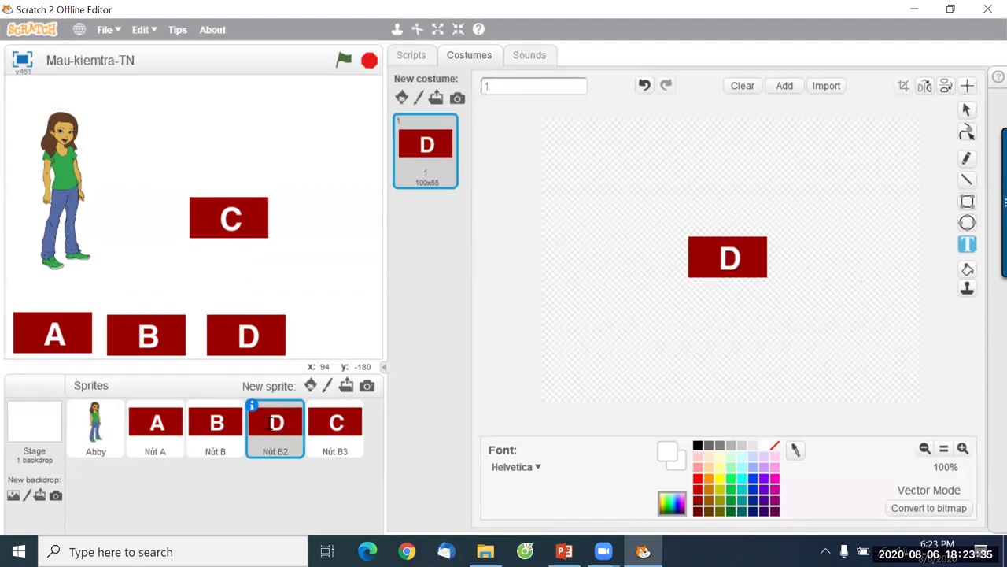
click(279, 429)
click(730, 258)
double_click(754, 277)
text(C)
click(650, 320)
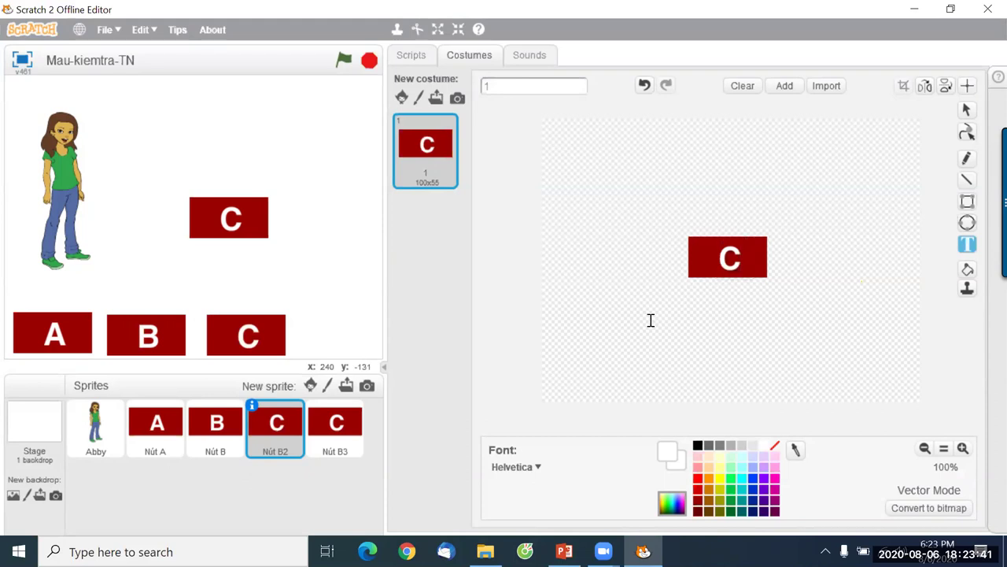
Change the letter on the Nút B3 costume to D and place the button after C along the stage's lower edge
click(336, 425)
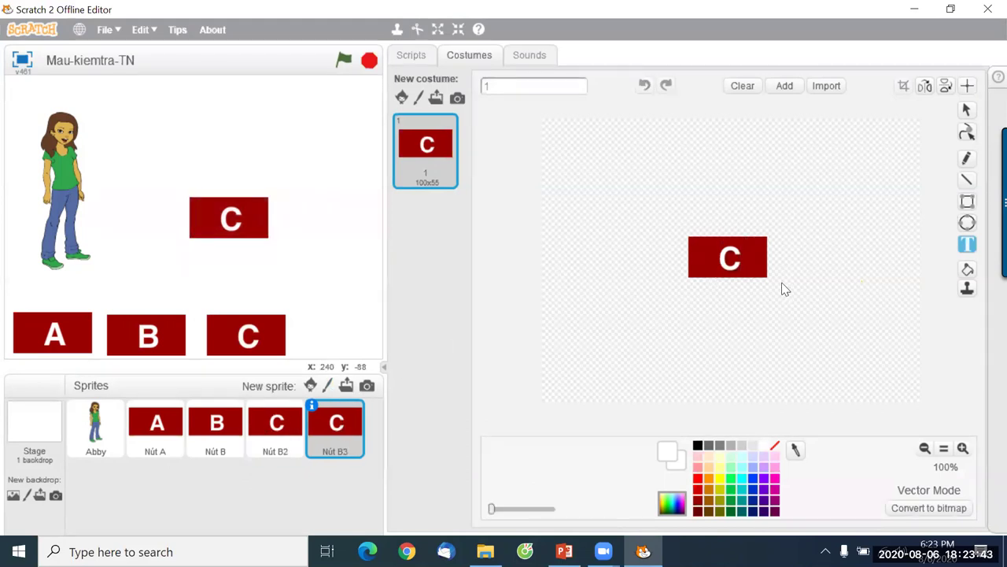
click(737, 267)
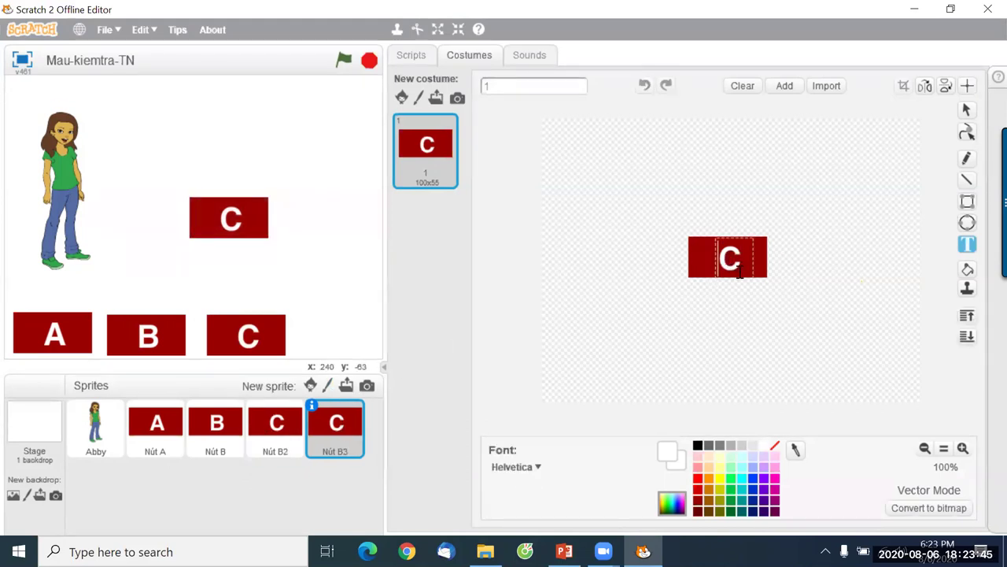
double_click(733, 275)
text(D)
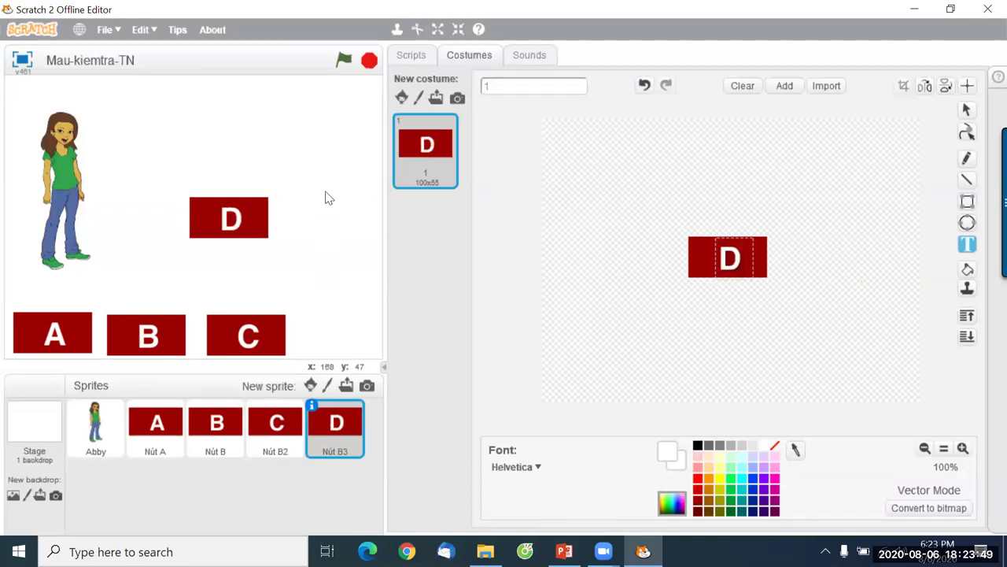
drag(251, 213, 357, 330)
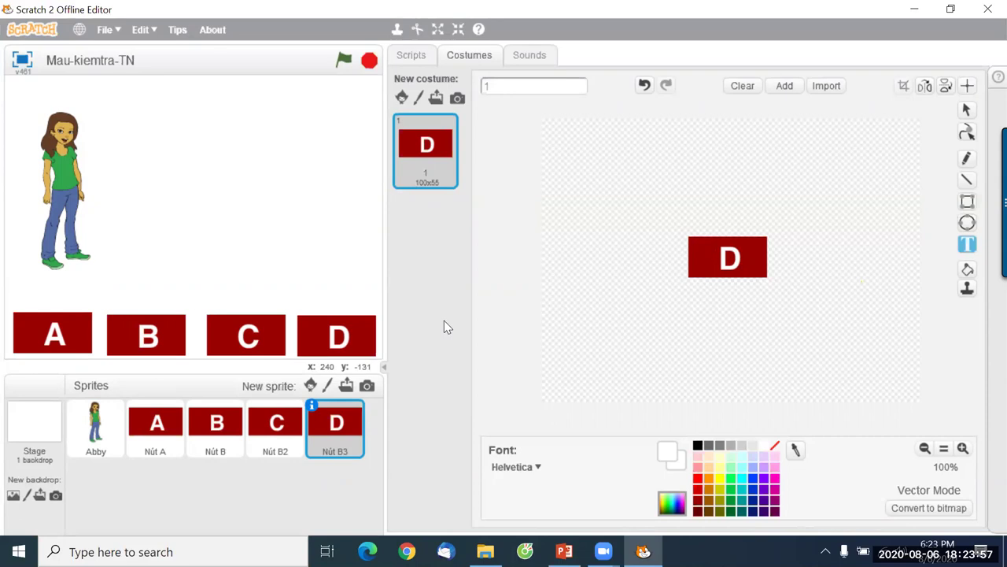
Shrink each of the A, B, C and D buttons on the stage slightly
drag(277, 329, 274, 330)
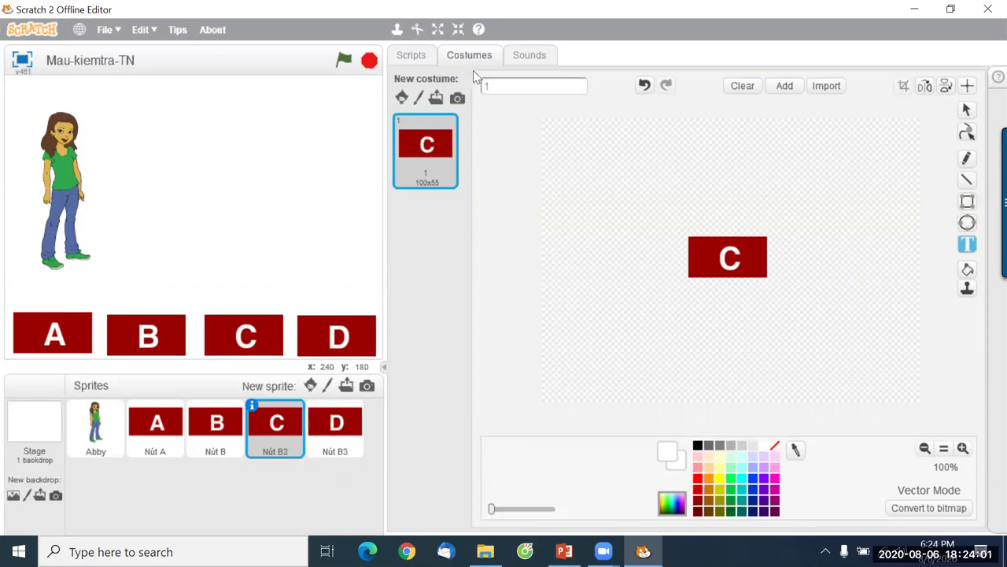
click(358, 332)
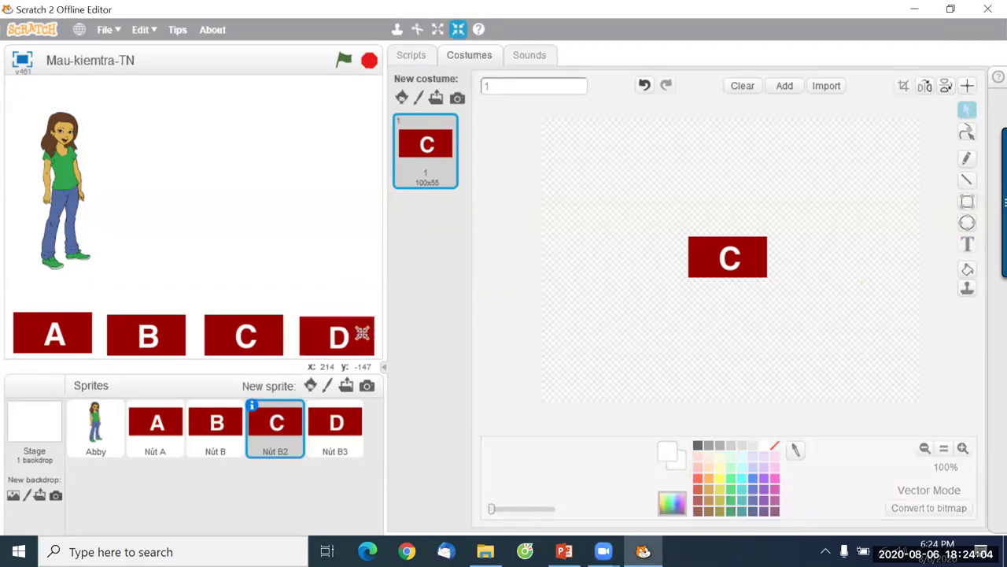
click(458, 29)
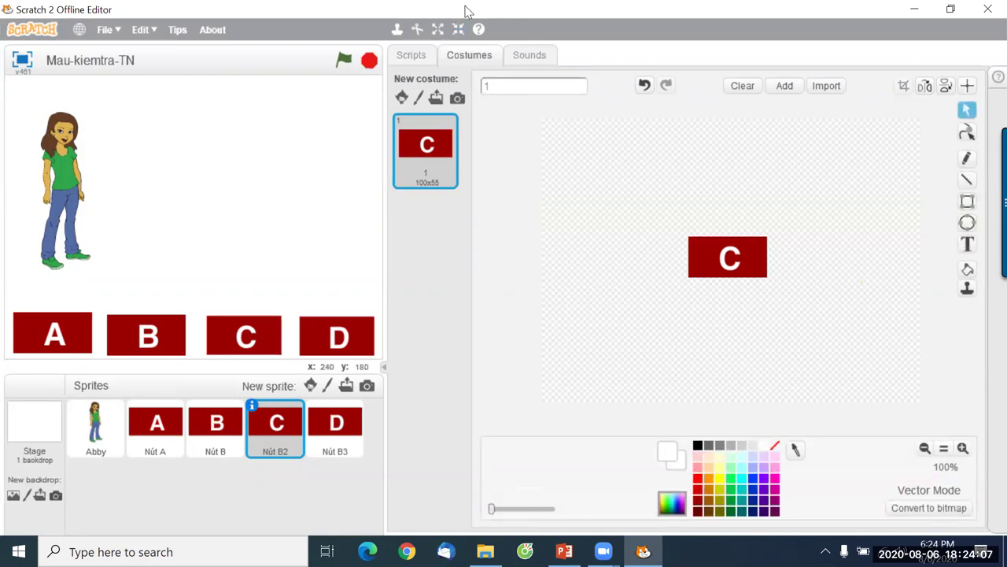
click(157, 334)
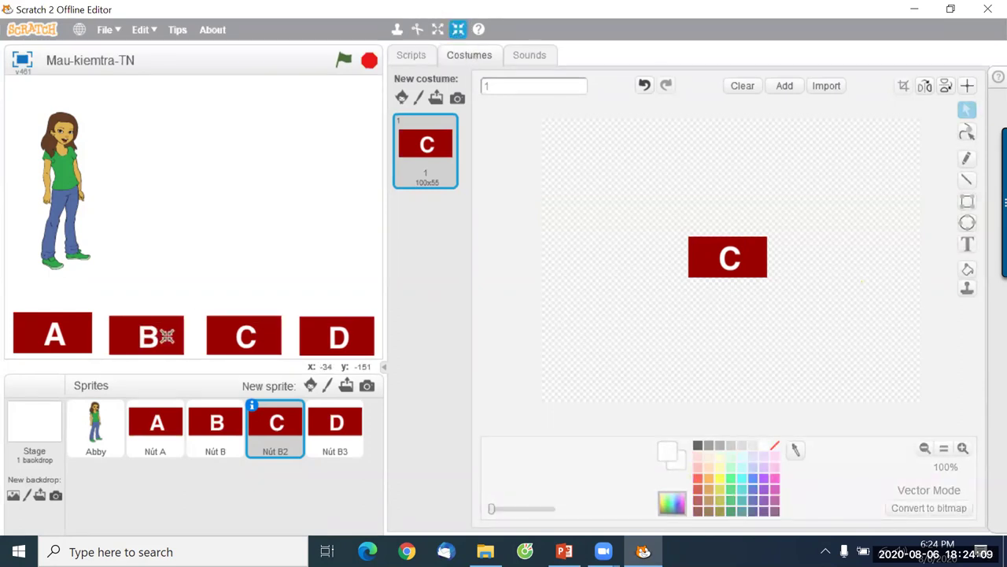
click(458, 29)
click(75, 336)
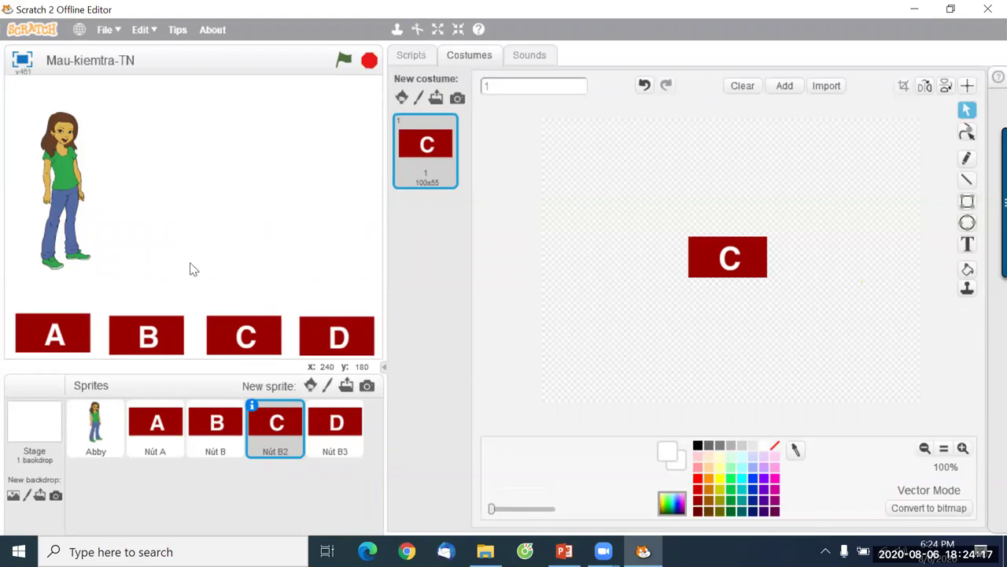
Move the C and D buttons slightly towards B to even out the spacing of the button row
click(209, 332)
drag(208, 327, 205, 326)
drag(301, 325, 297, 323)
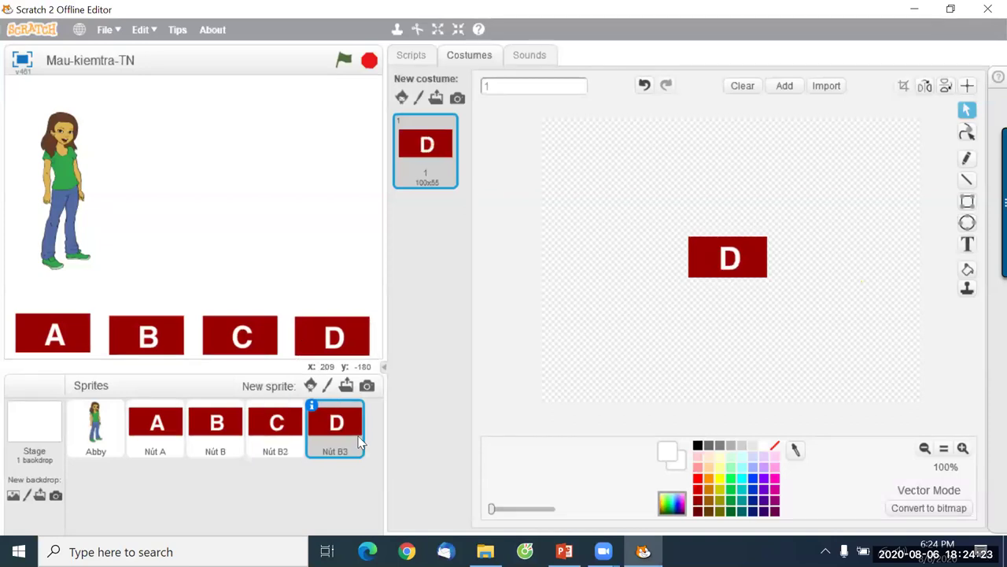
Rename the C button sprite as Nút C
click(234, 444)
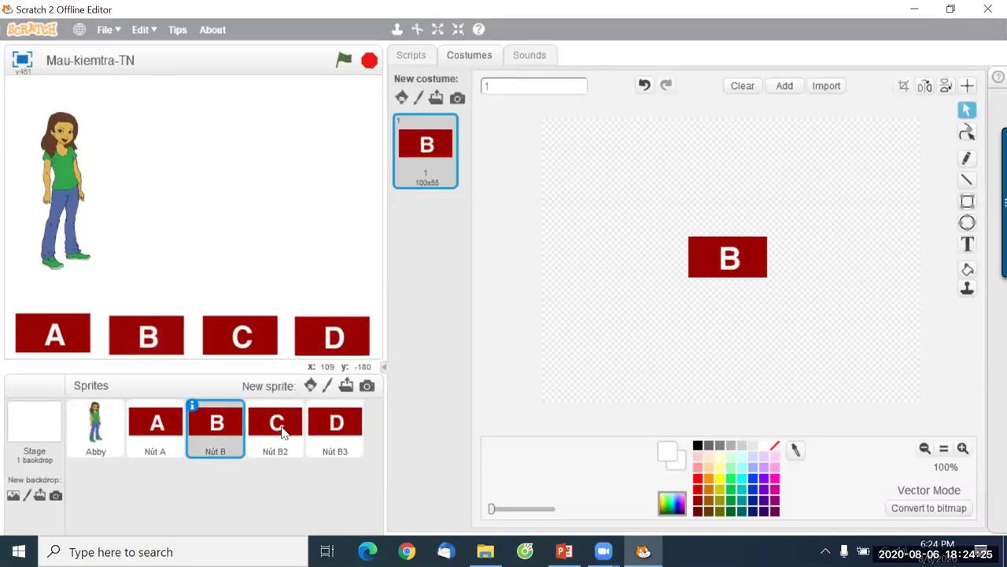
click(253, 413)
click(252, 407)
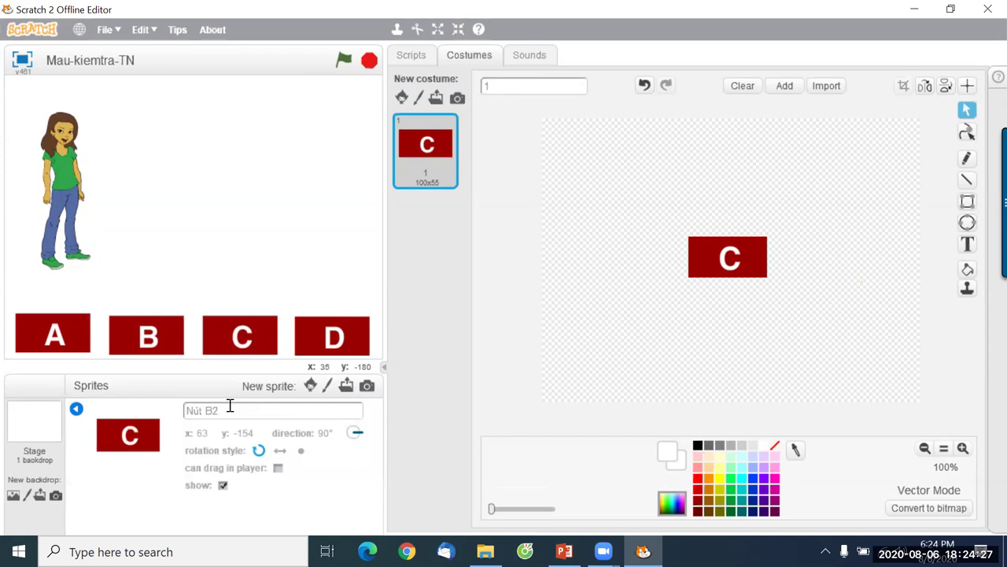
key(BackSpace)
key(BackSpace)
key(BackSpace)
text(C)
click(76, 409)
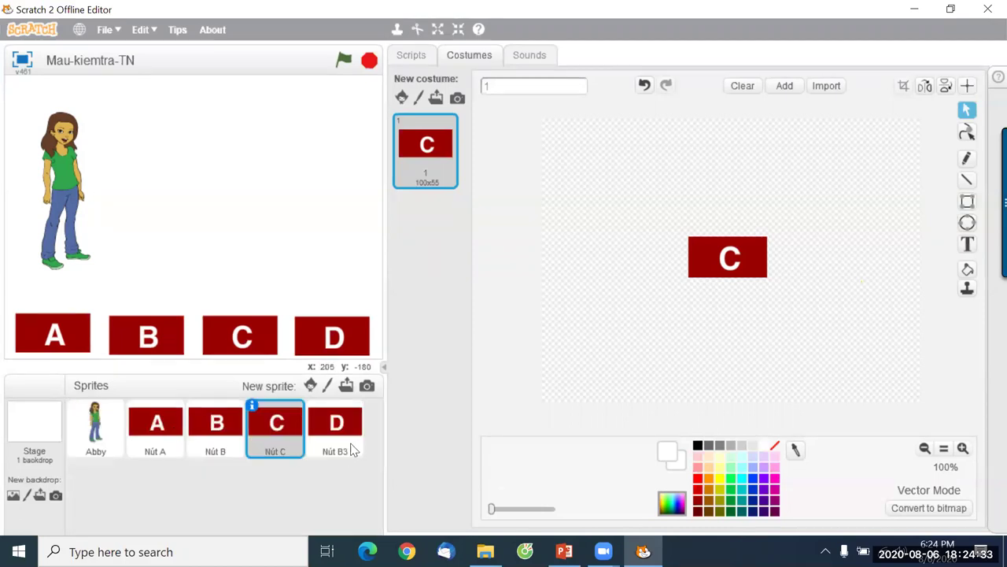
Rename the D button sprite as Nút D
click(339, 434)
click(312, 406)
click(252, 411)
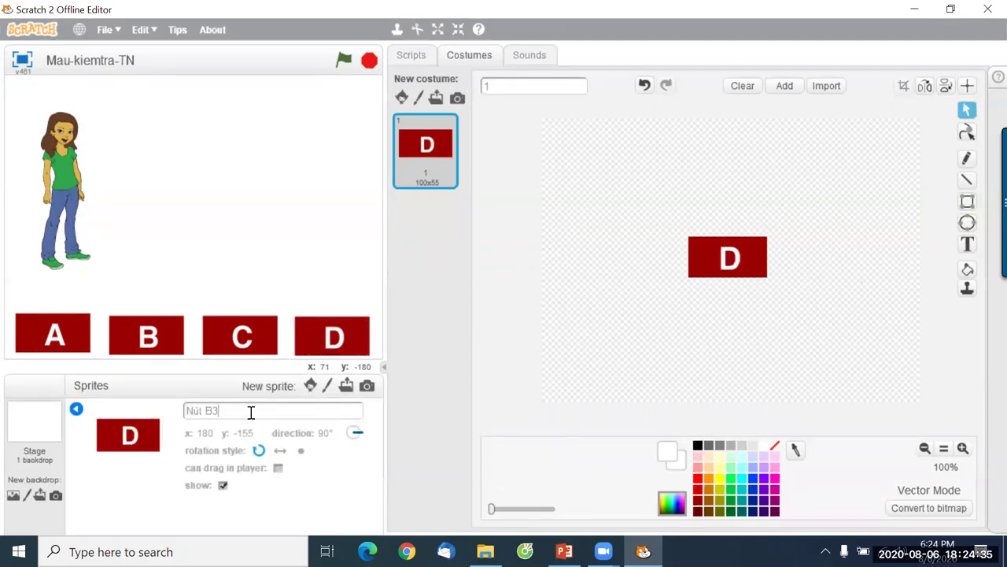
key(BackSpace)
key(BackSpace)
key(BackSpace)
text(D)
click(437, 29)
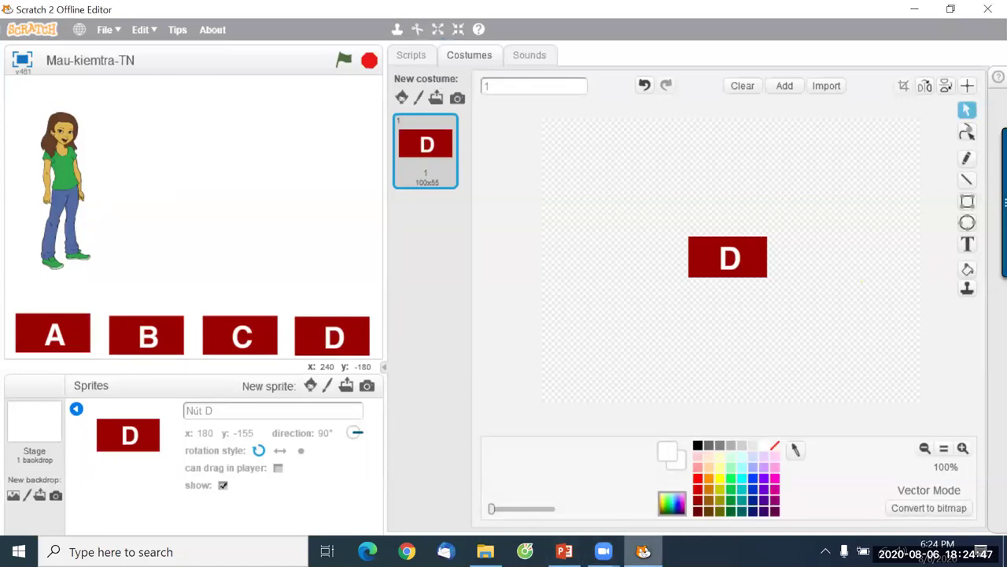
Review the Bài 8-6 multiple-choice quiz requirements on the PowerPoint slide, and return to Scratch
key(alt+Tab)
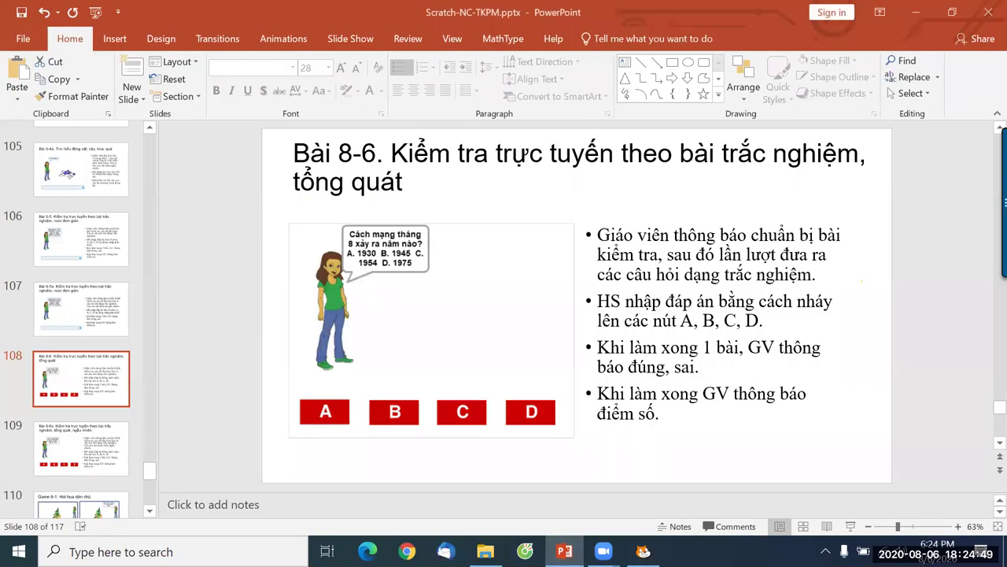
click(642, 551)
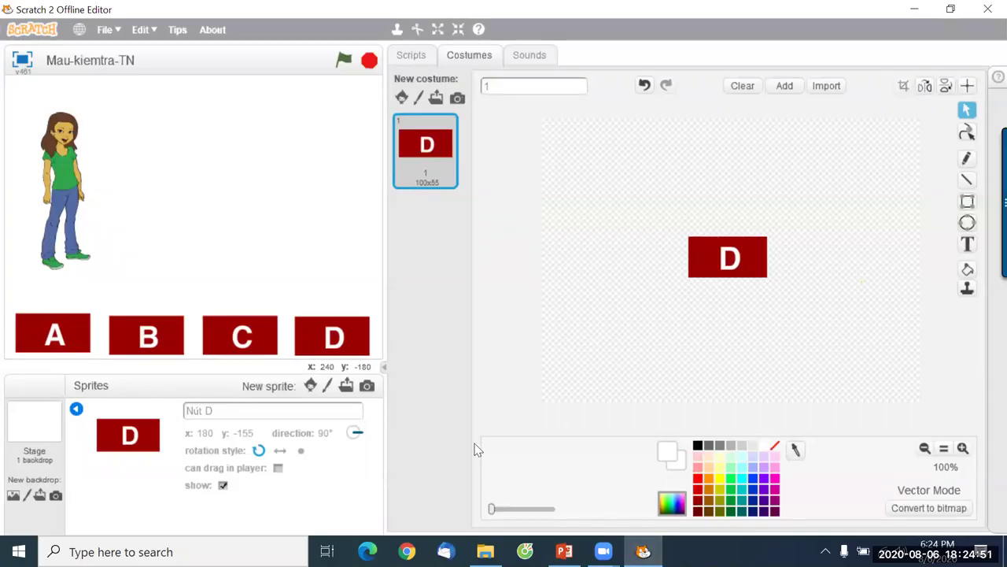
click(564, 551)
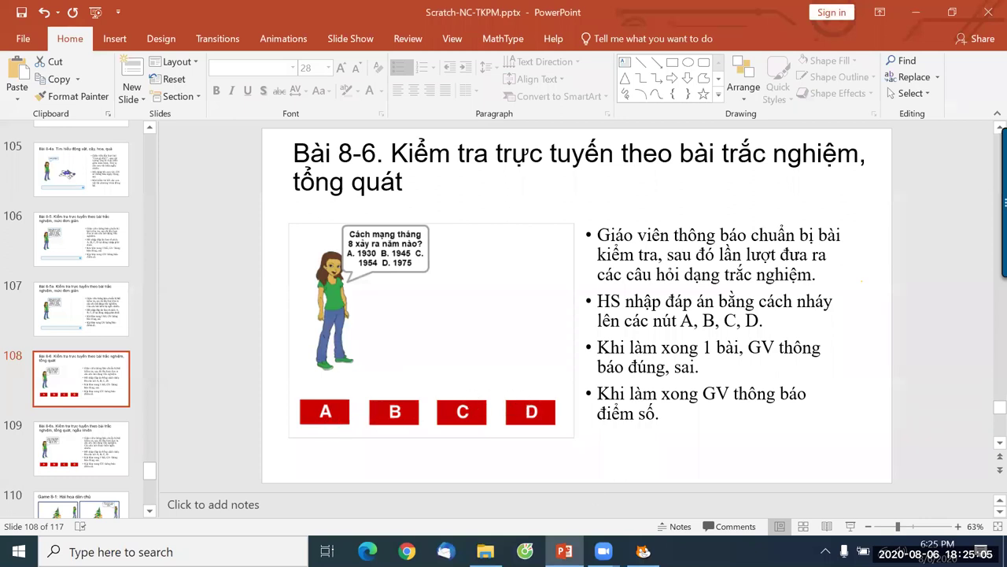
click(644, 551)
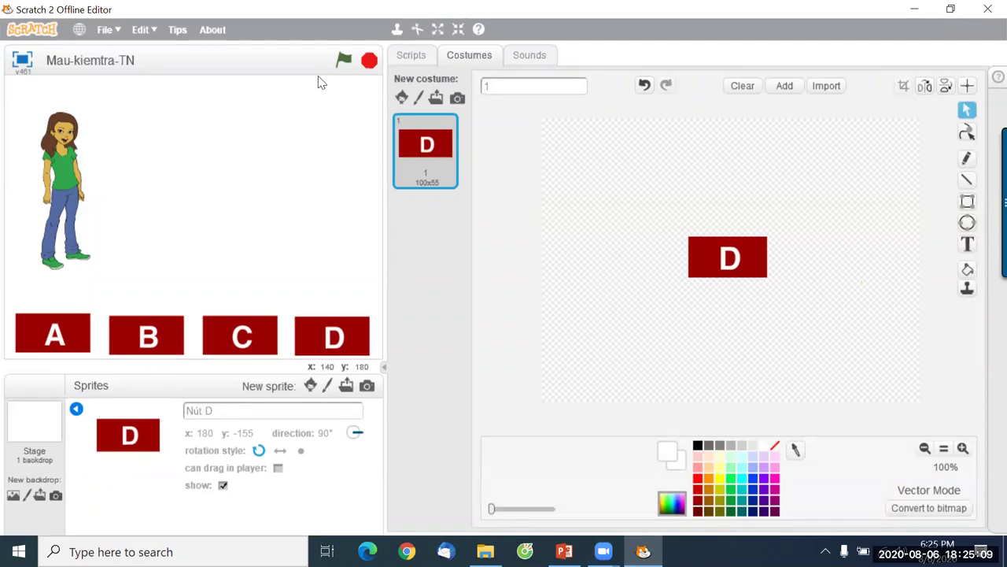
Show the Câu-hỏi list on the stage to review the quiz questions, and hide it again
click(411, 57)
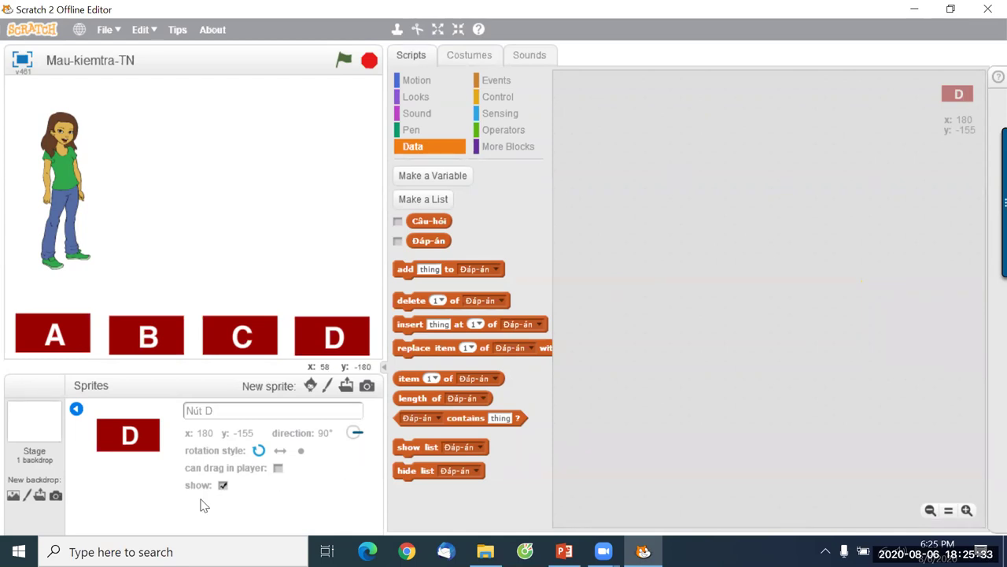
click(76, 410)
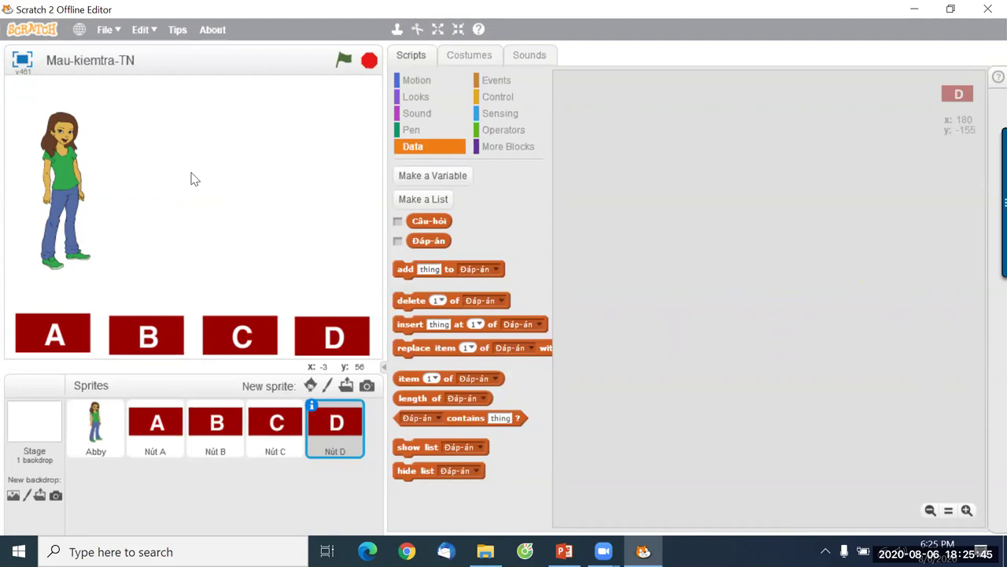
click(398, 222)
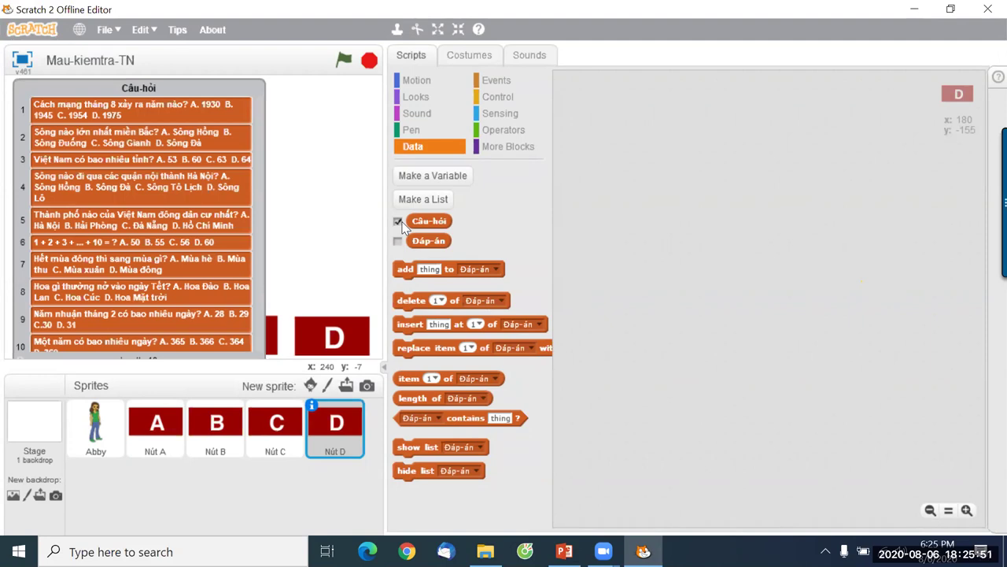
click(398, 222)
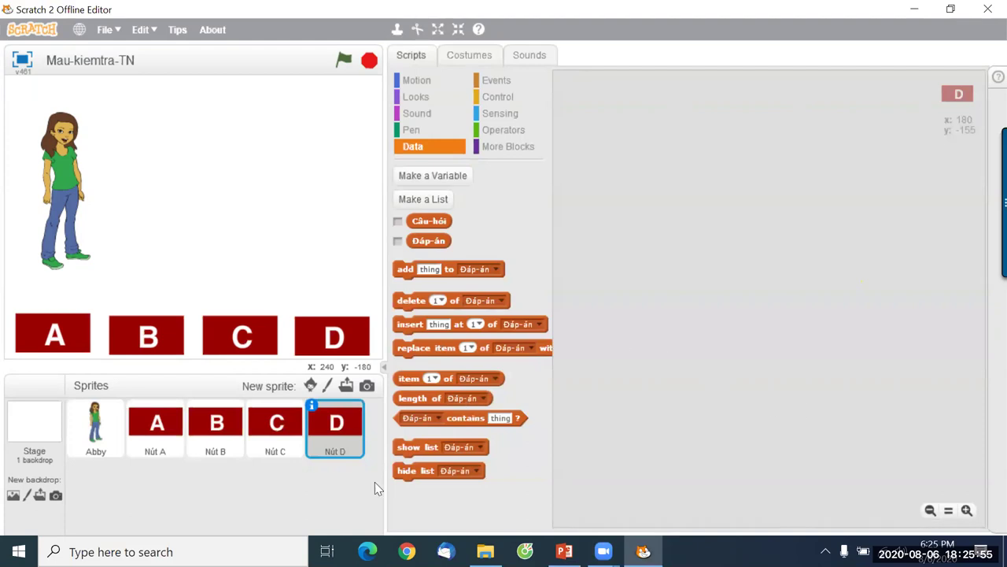
Start a Nút D script with a "when green flag clicked" block followed by a "say for 2 secs" block
click(508, 83)
drag(404, 178, 627, 97)
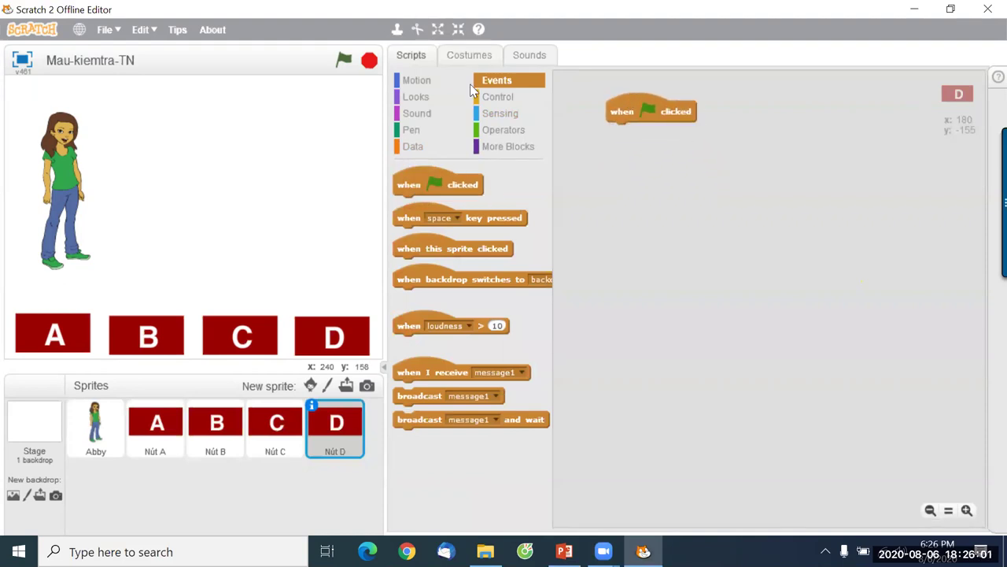
click(409, 100)
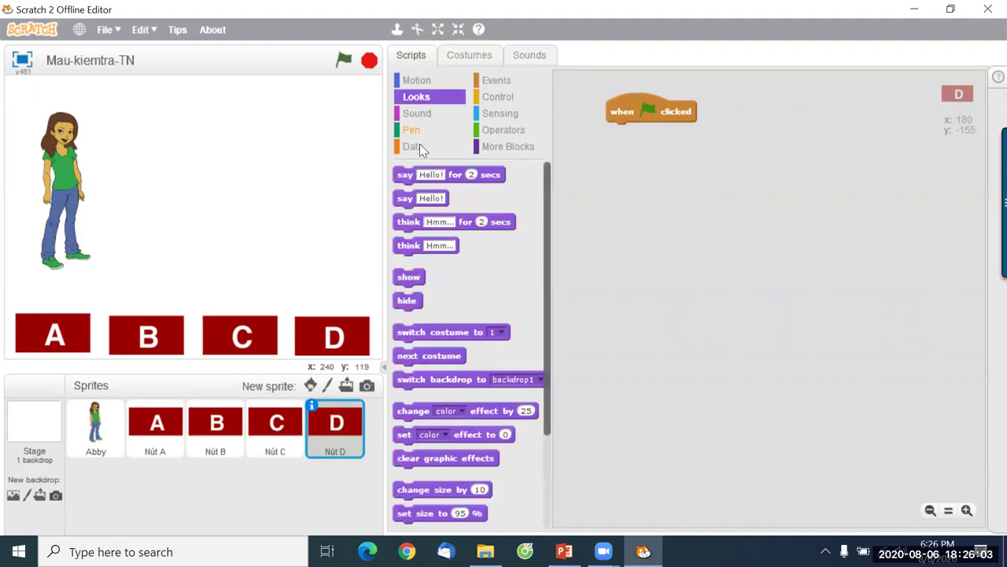
drag(406, 173, 639, 133)
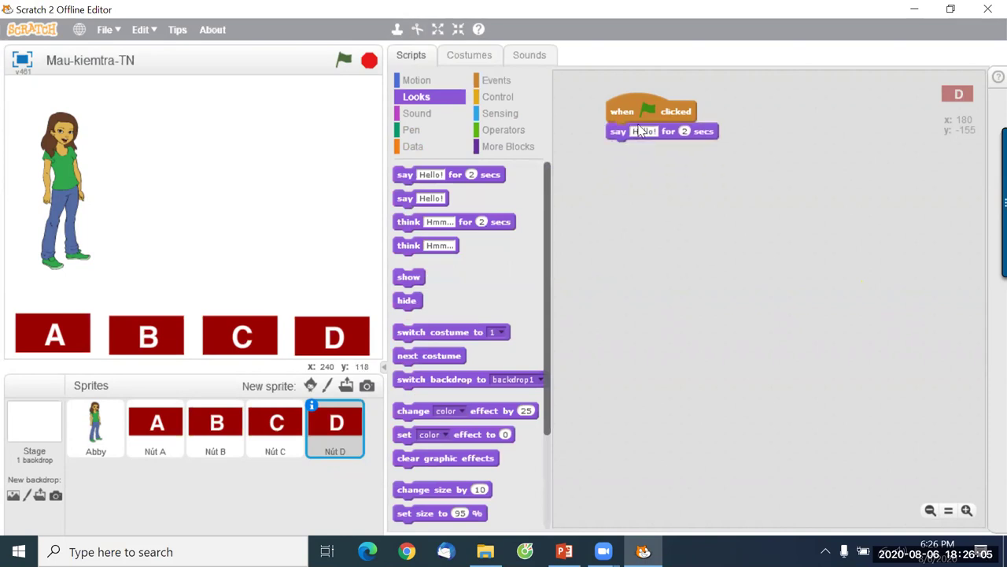
Replace the say block's text with a message beginning with "Em"
click(642, 133)
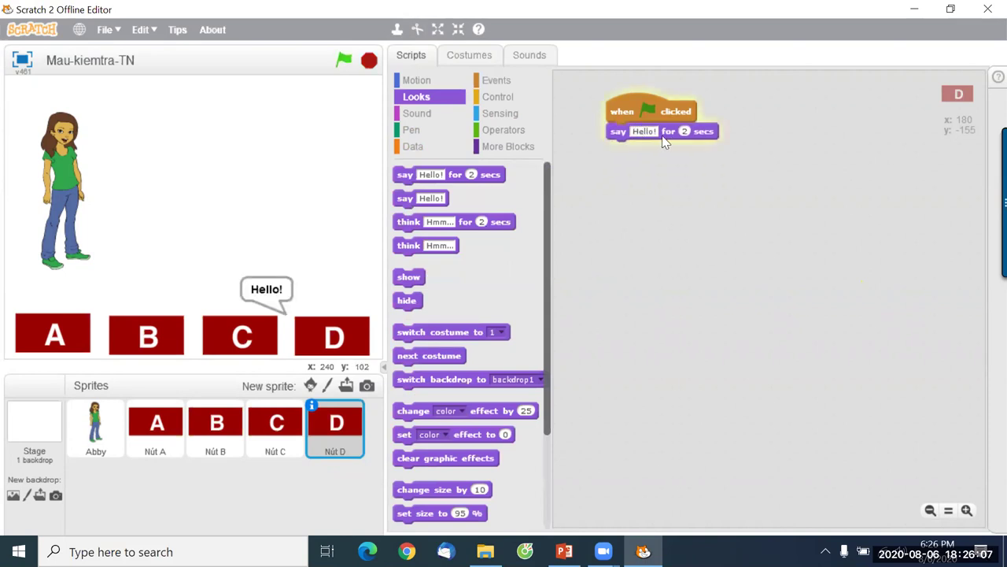
click(646, 132)
text(E)
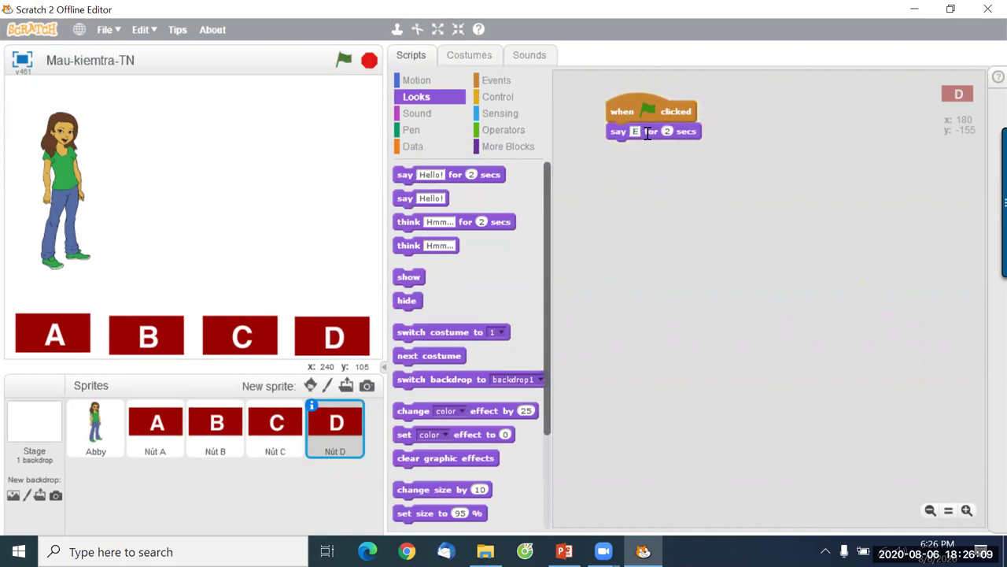
text(m)
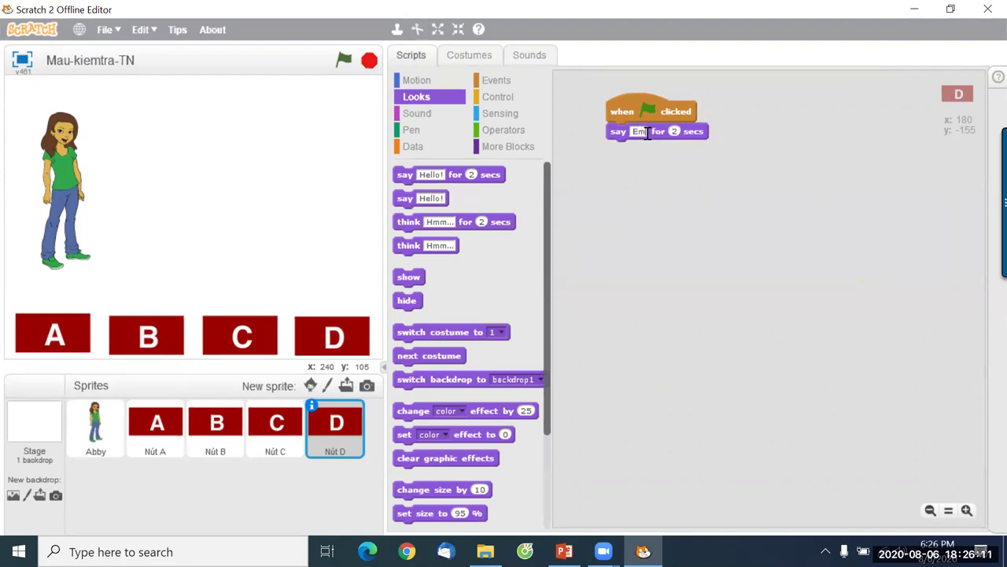